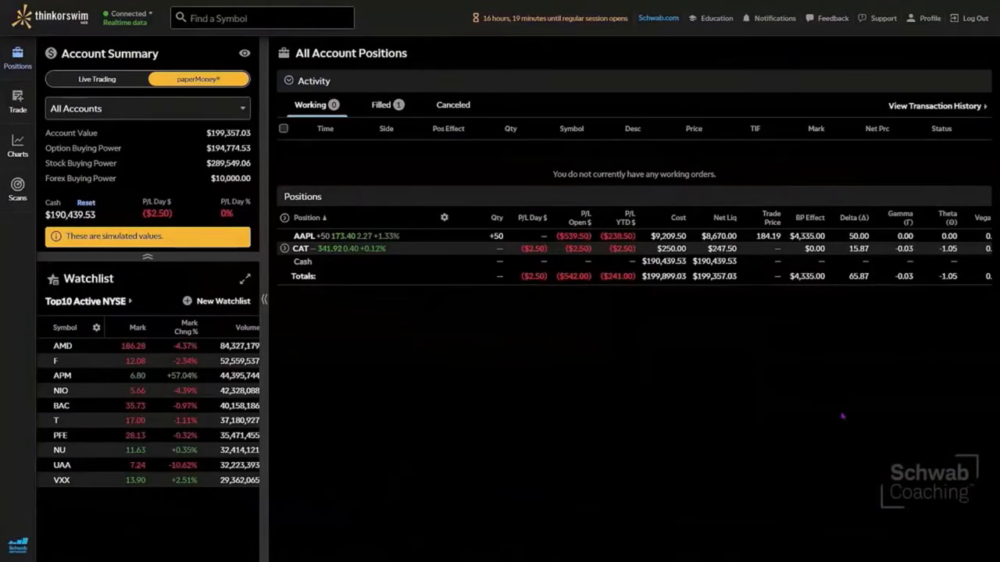
Step: Open the trade page for CAT and collapse the All Account Positions panel beside it
click(16, 100)
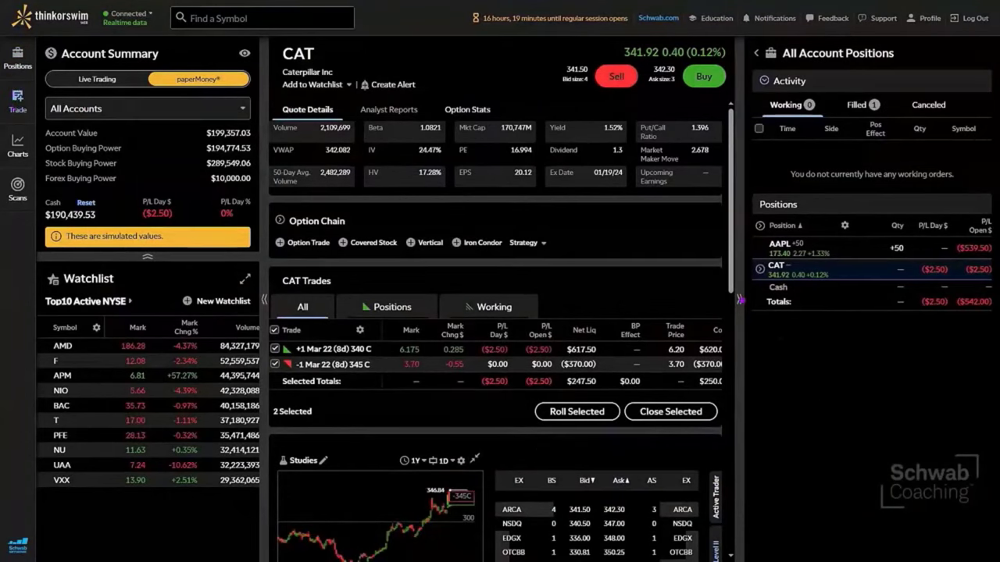
click(740, 299)
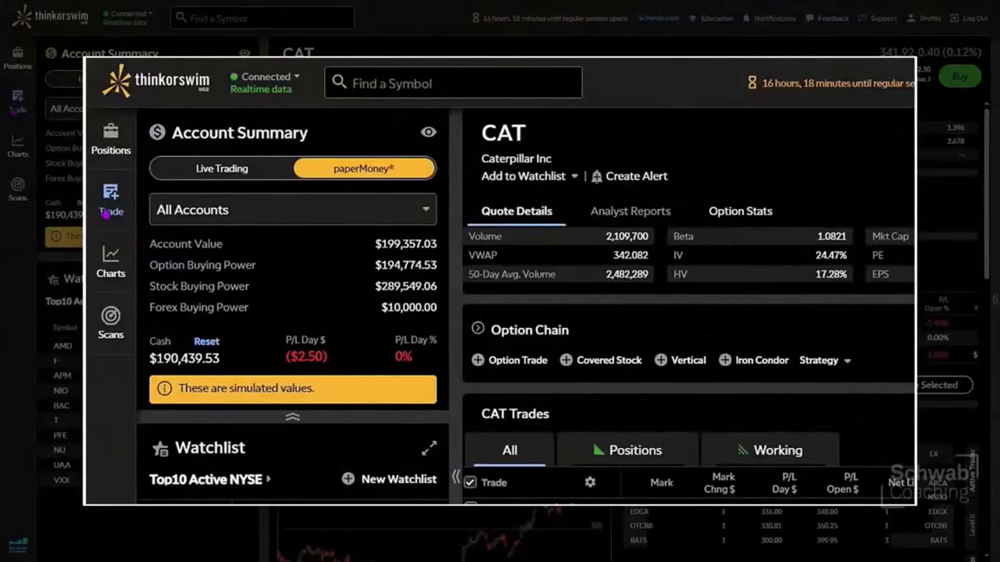
click(108, 210)
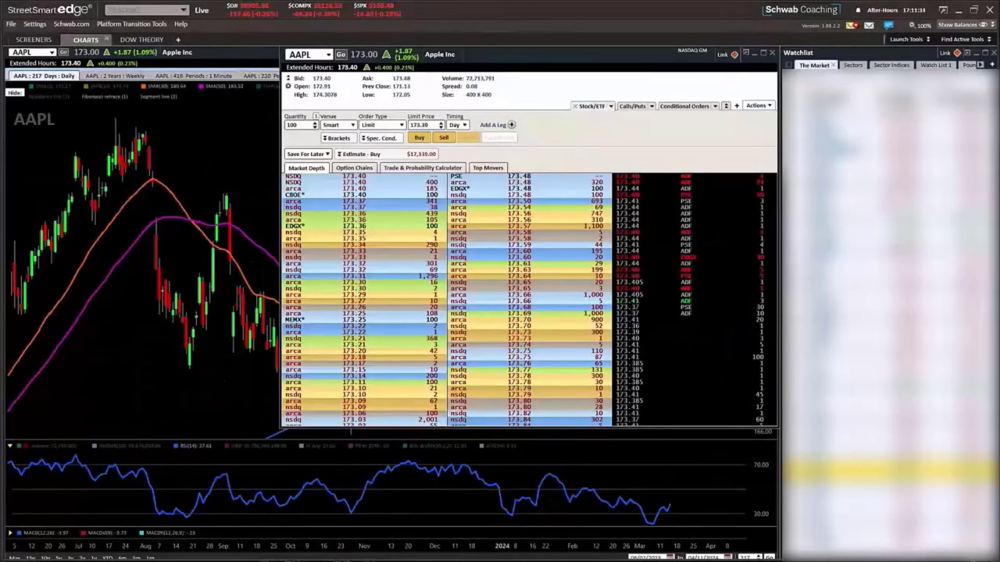
Step: Launch thinkorswim Web from the account monitoring and trading tools in StreetSmart Edge
click(980, 25)
click(980, 43)
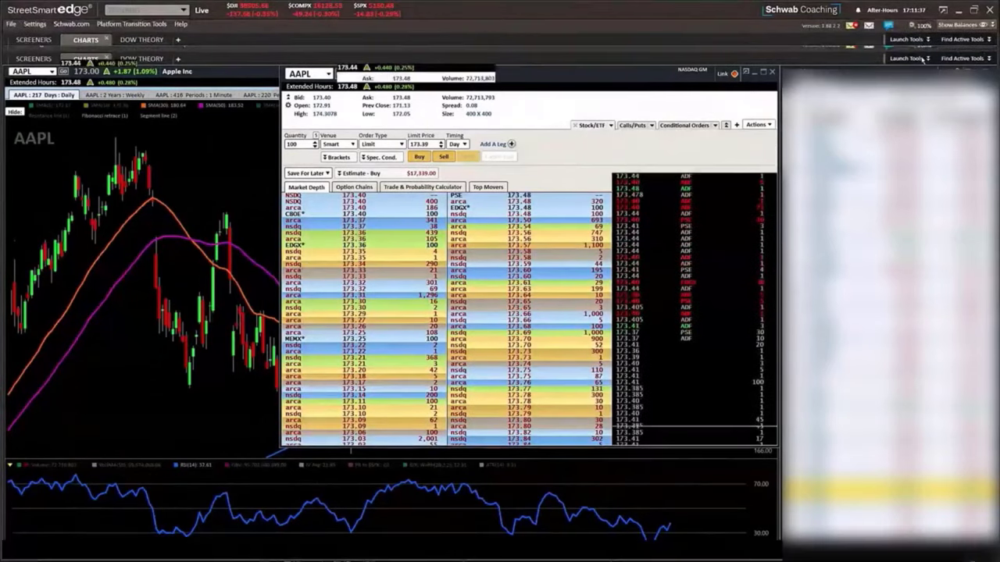
click(927, 40)
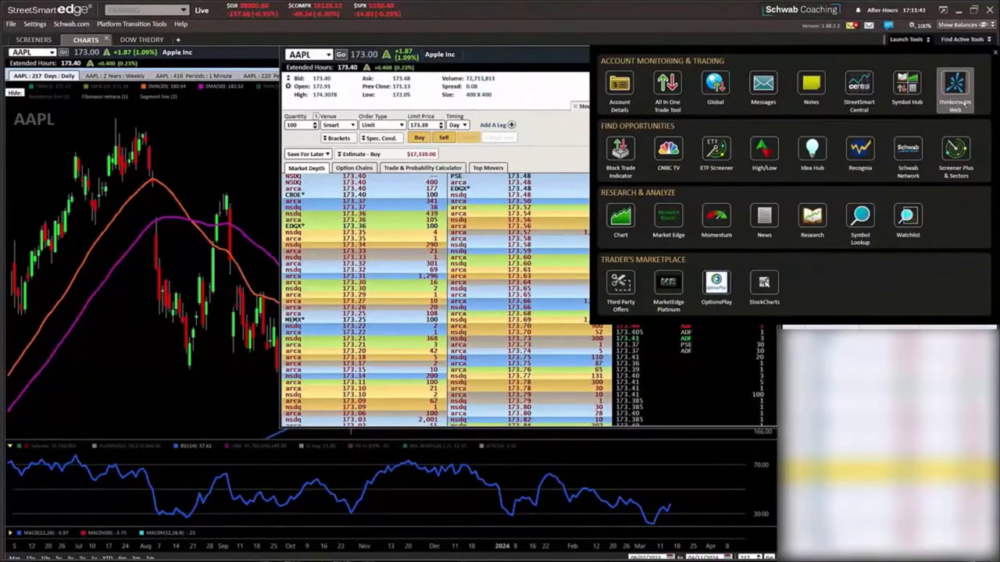
click(956, 90)
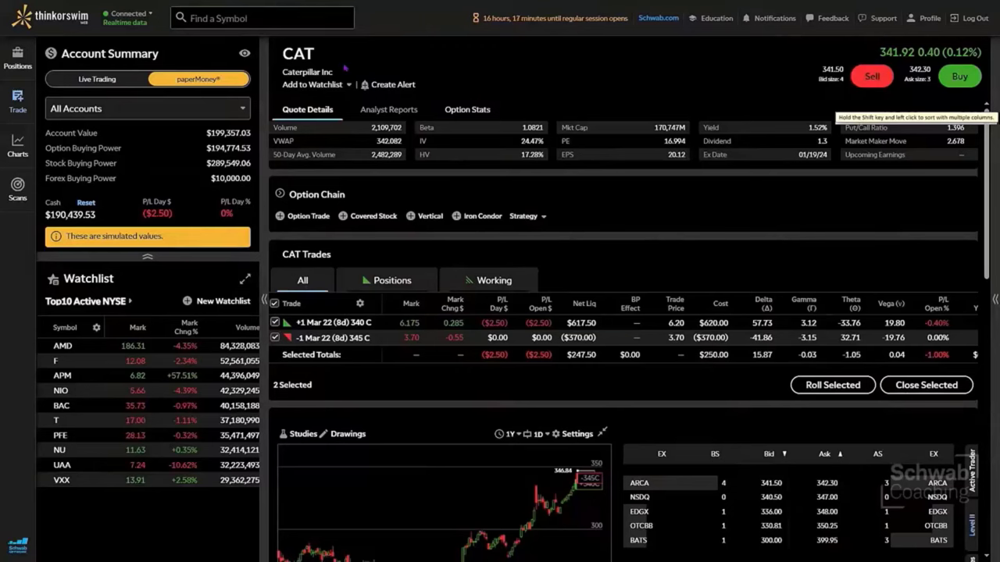
Step: Look up the symbol AAPL and load its trade page
click(297, 15)
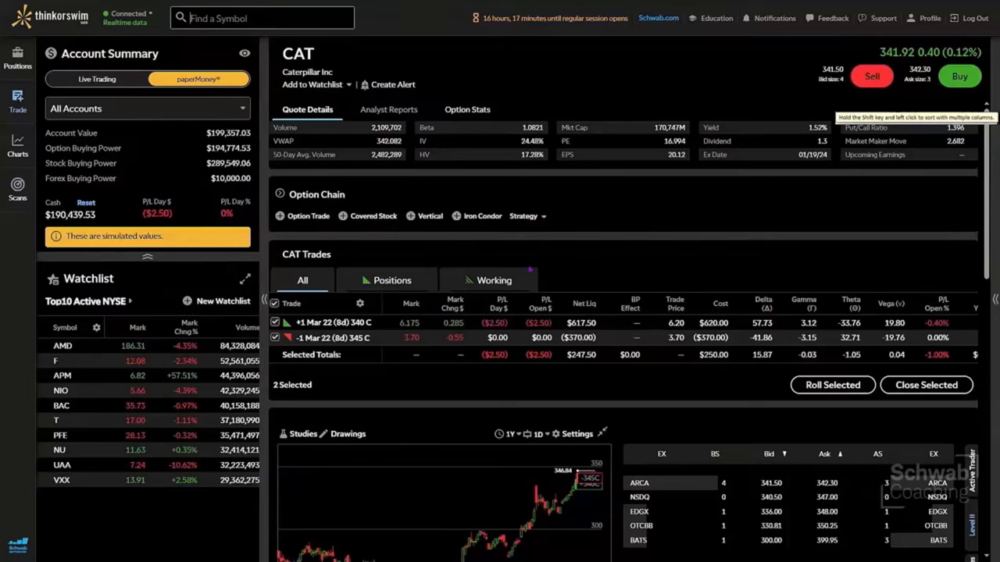
text(AAPL)
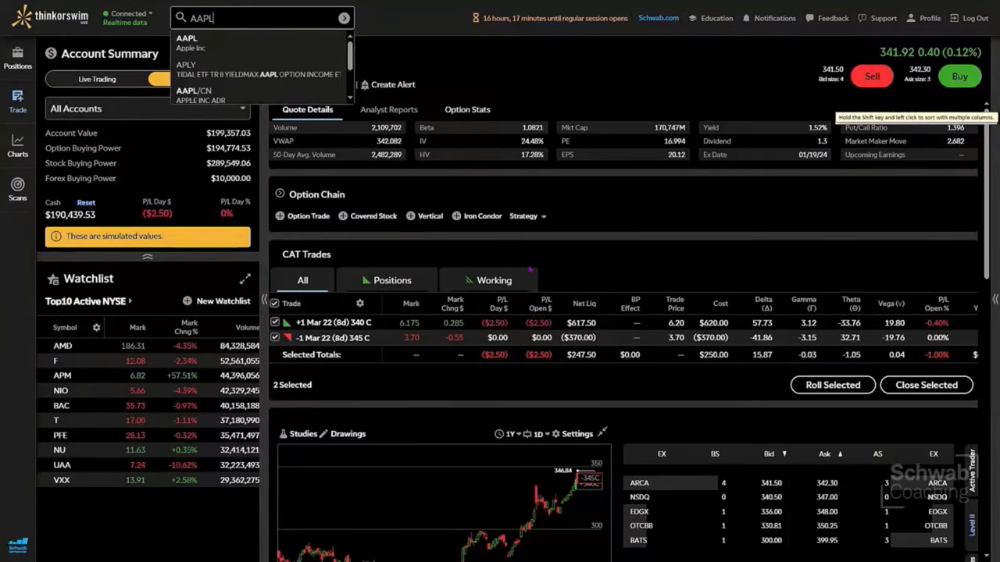
key(Return)
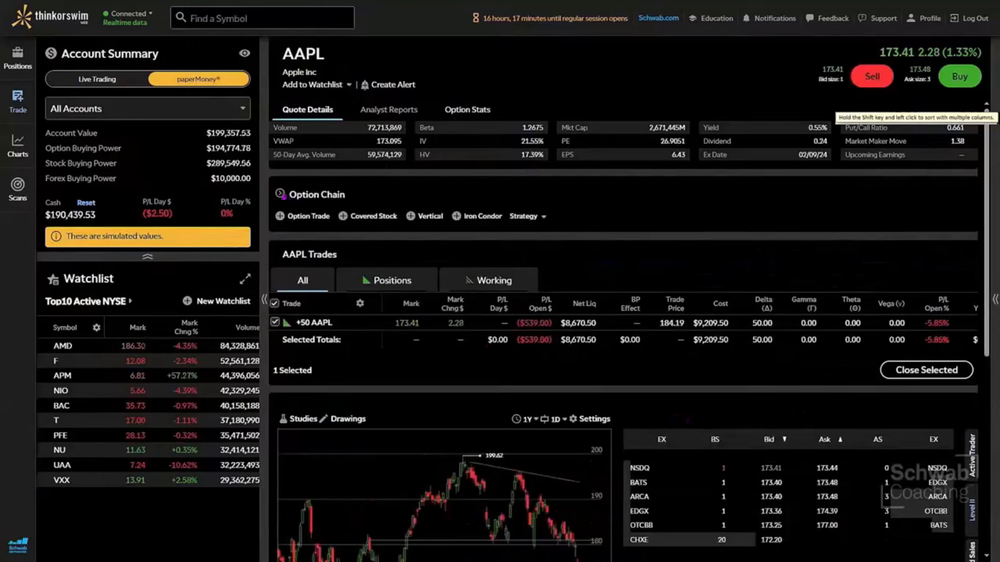
Step: Review the AAPL option chain's expirations, collapse the chain and view the chart and Level II quotes
click(280, 194)
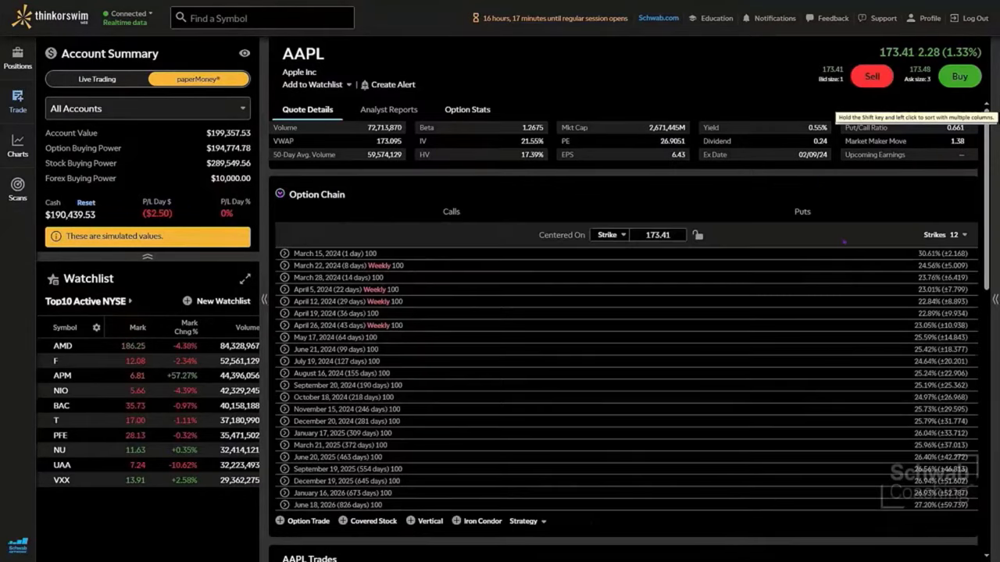
click(280, 194)
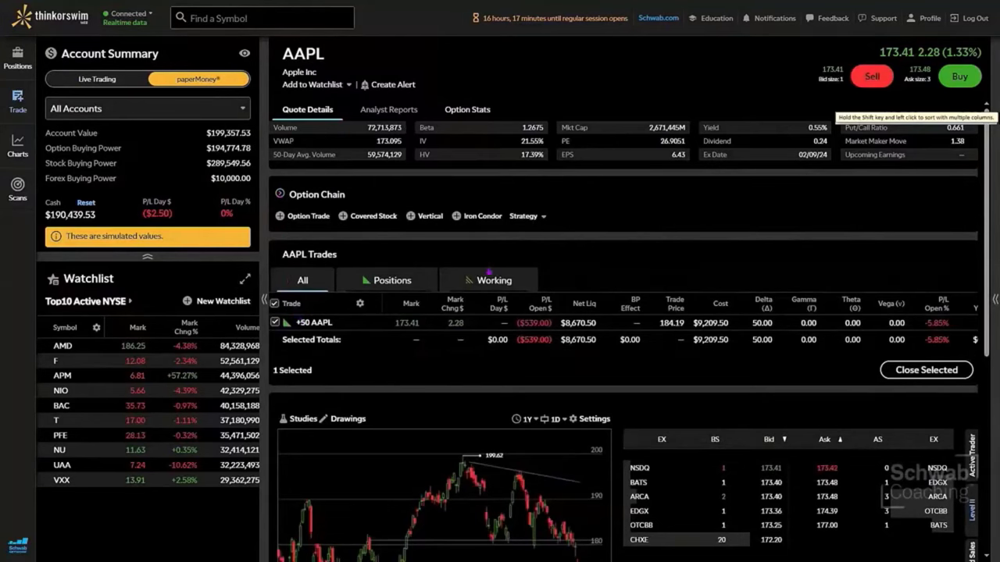
scroll(986, 105, down, 3)
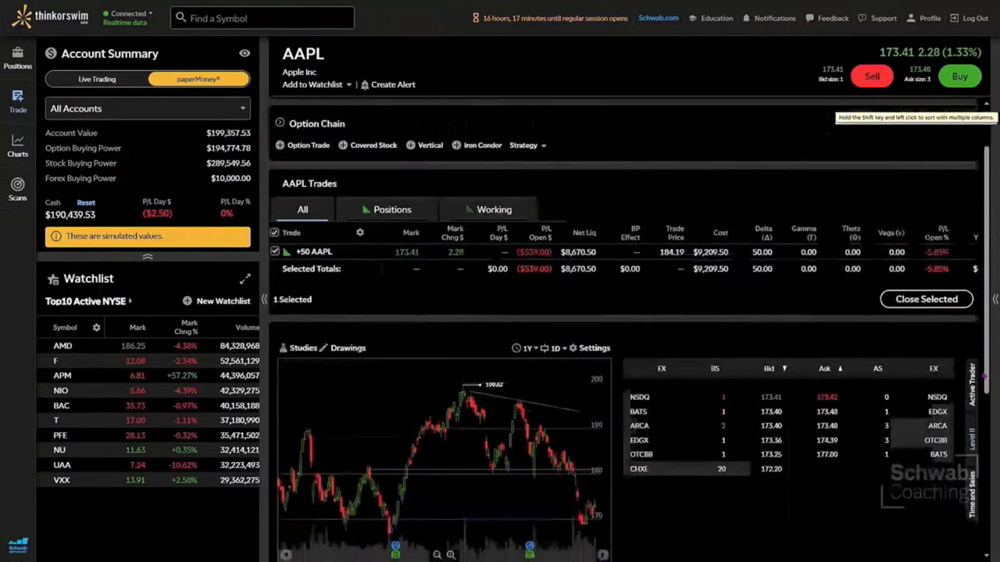
scroll(985, 105, down, 1)
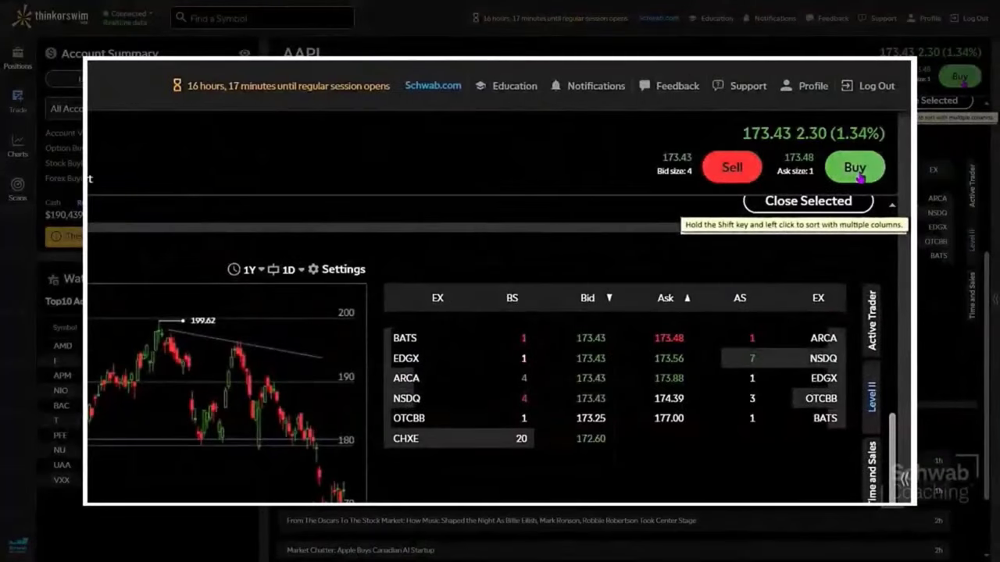
Step: Create a Day limit order ticket to buy 100 AAPL at 173.50 and delete it without sending
click(961, 82)
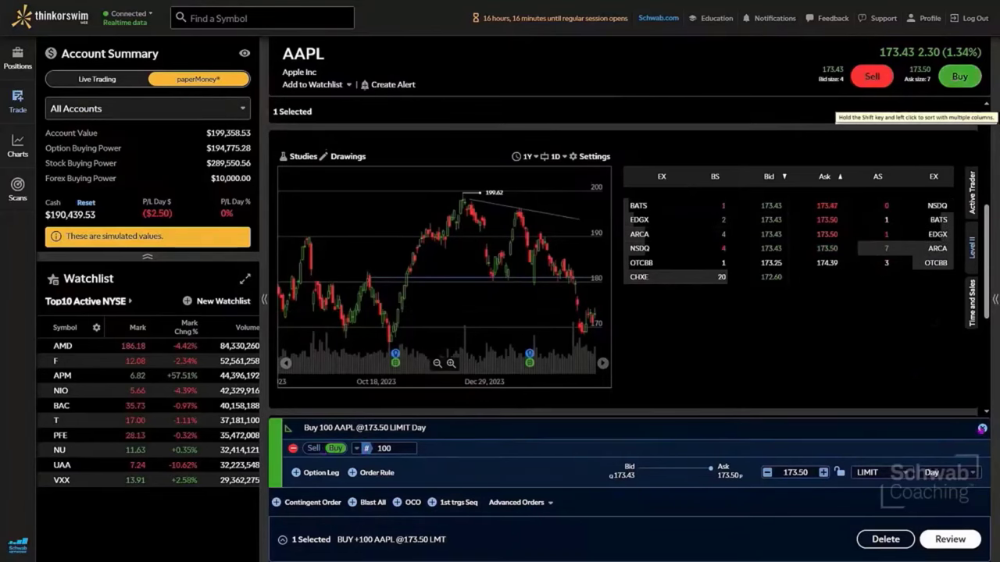
click(982, 428)
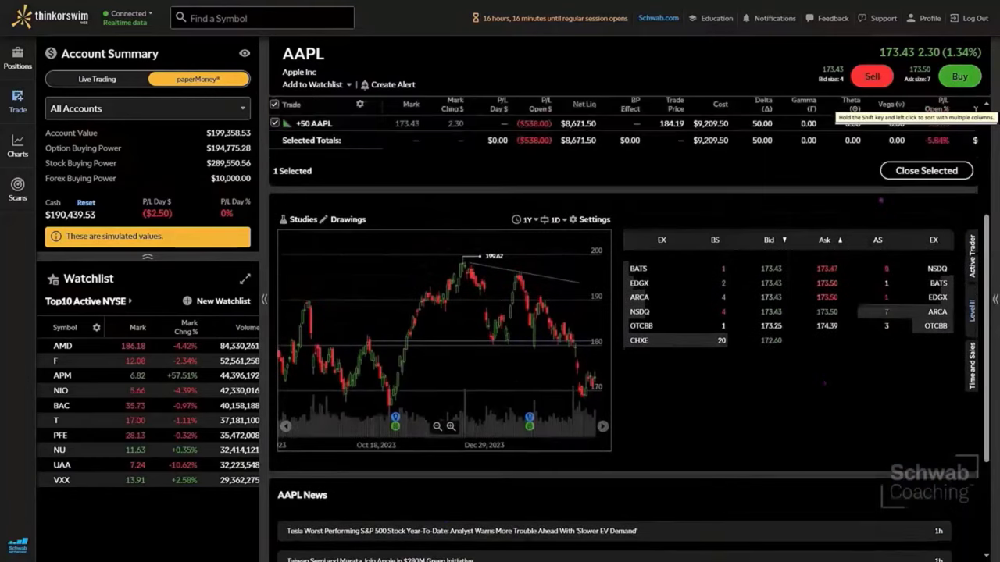
click(963, 76)
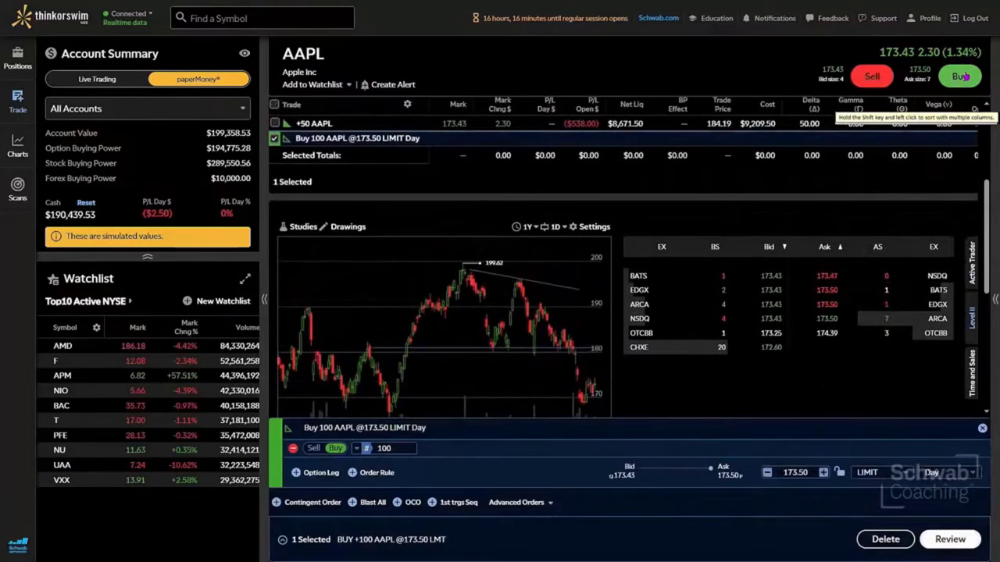
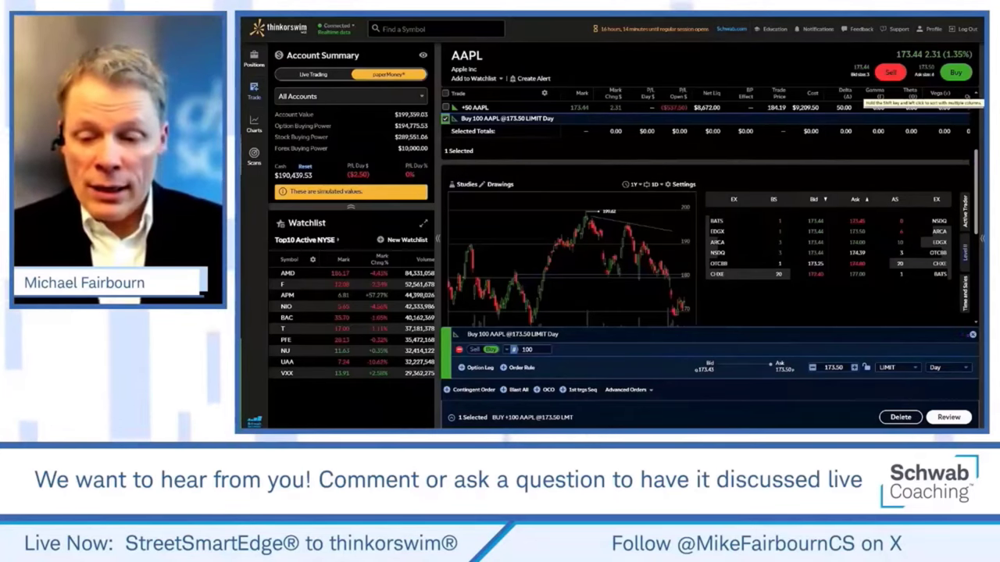
key(Delete)
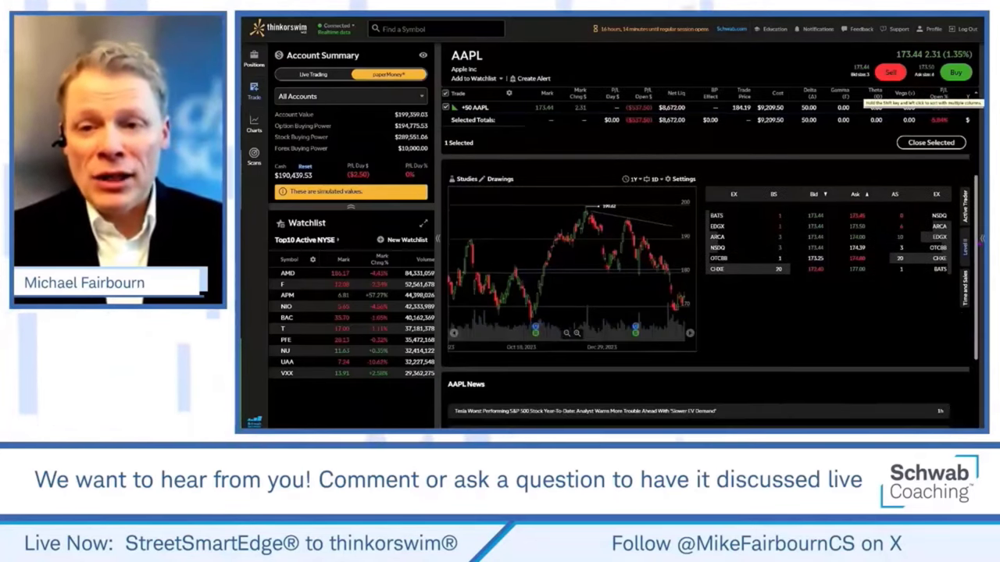
Step: Limit AAPL Trades to positions only, and expand the CAT option legs in All Account Positions
scroll(707, 258, up, 1)
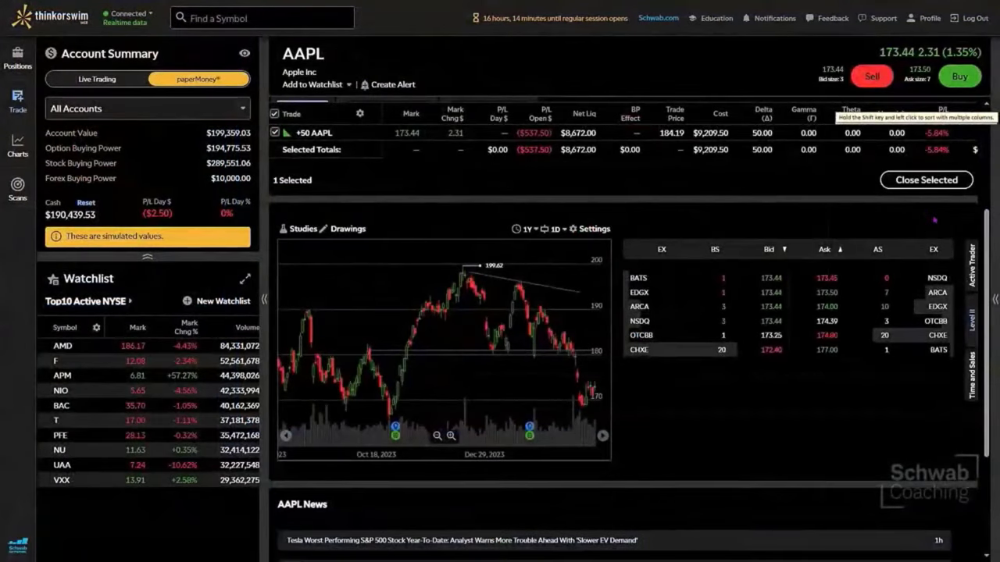
scroll(934, 220, up, 3)
click(391, 227)
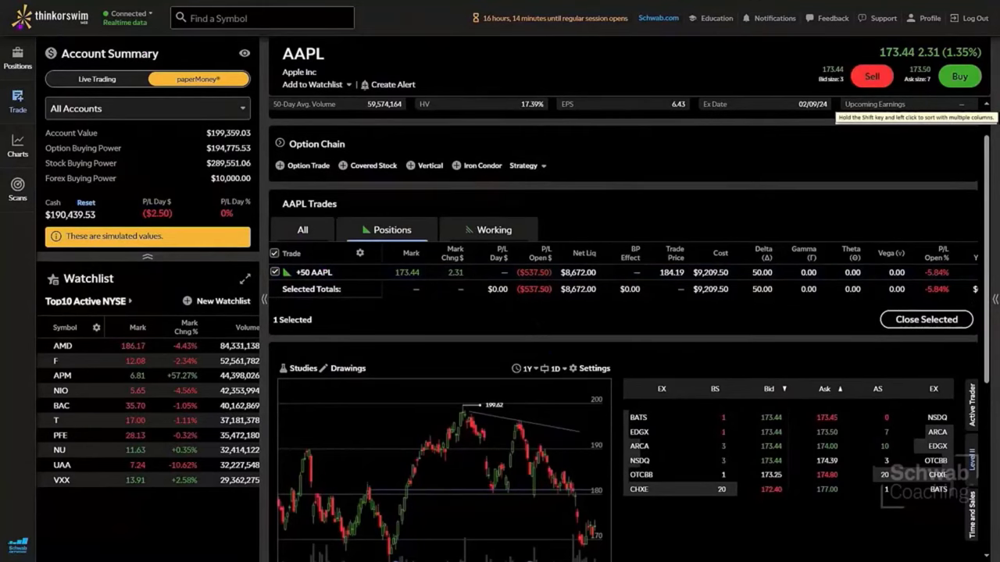
click(15, 58)
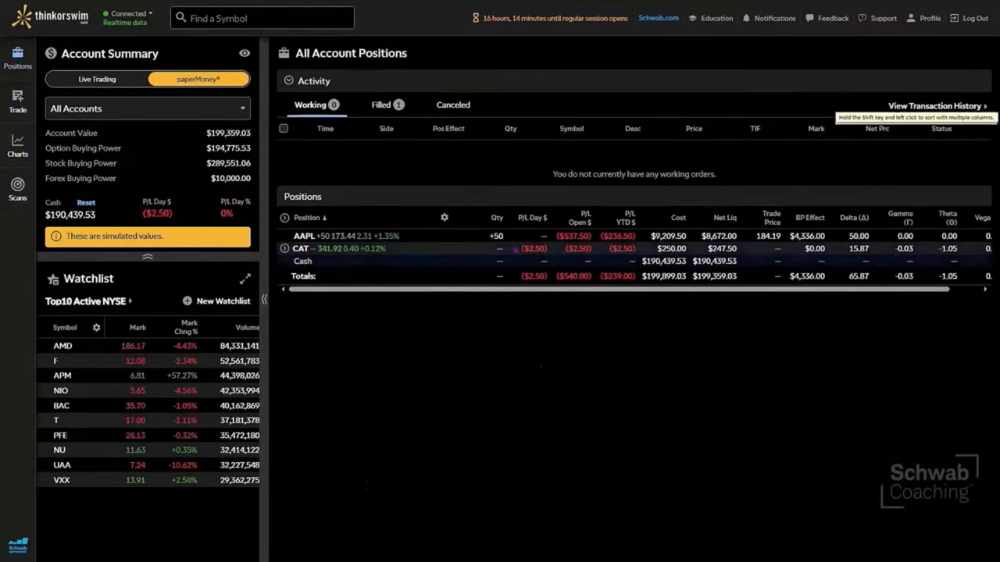
click(285, 249)
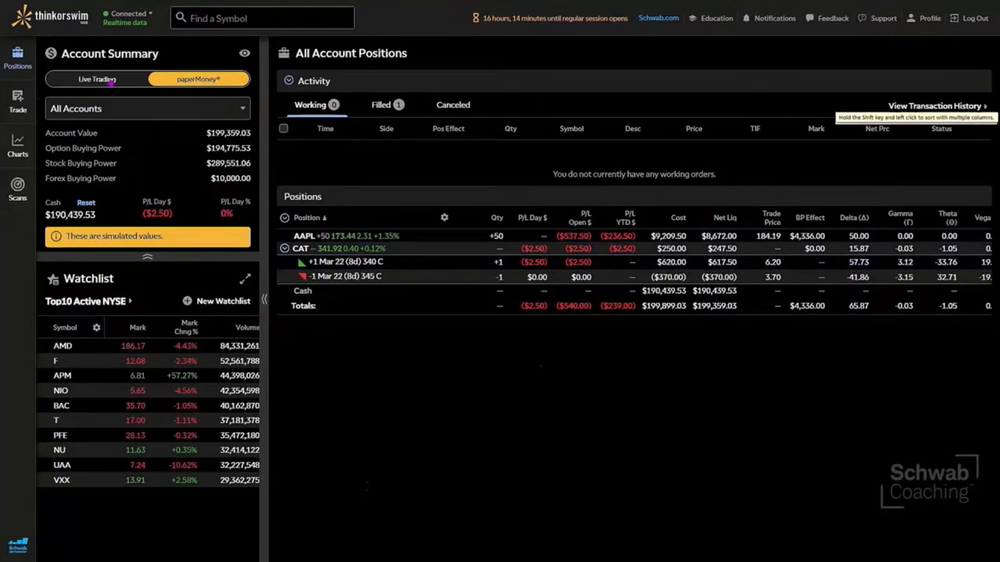
Step: Return to the AAPL trade page and review the default order types for stocks in the profile's Order Defaults
click(17, 99)
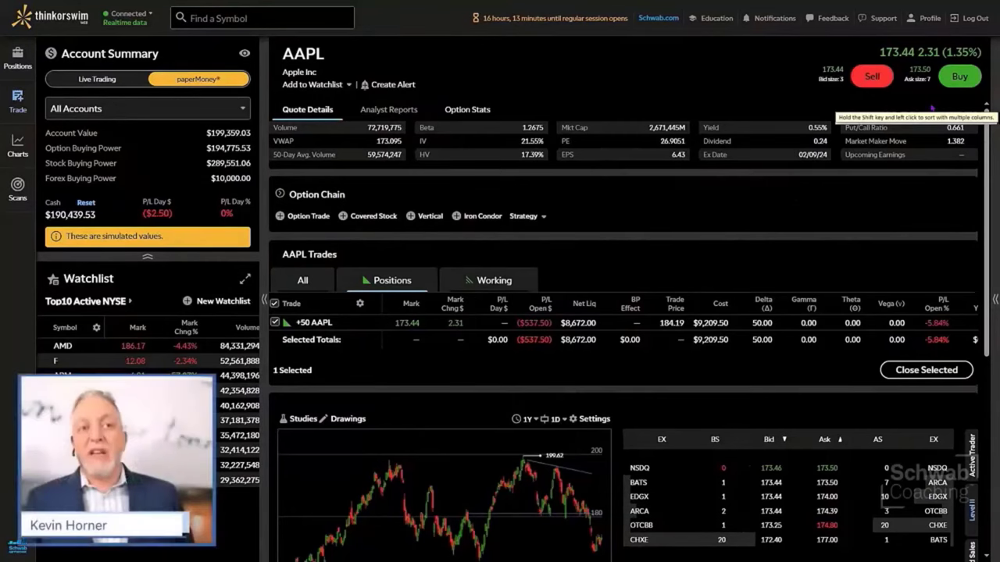
click(924, 18)
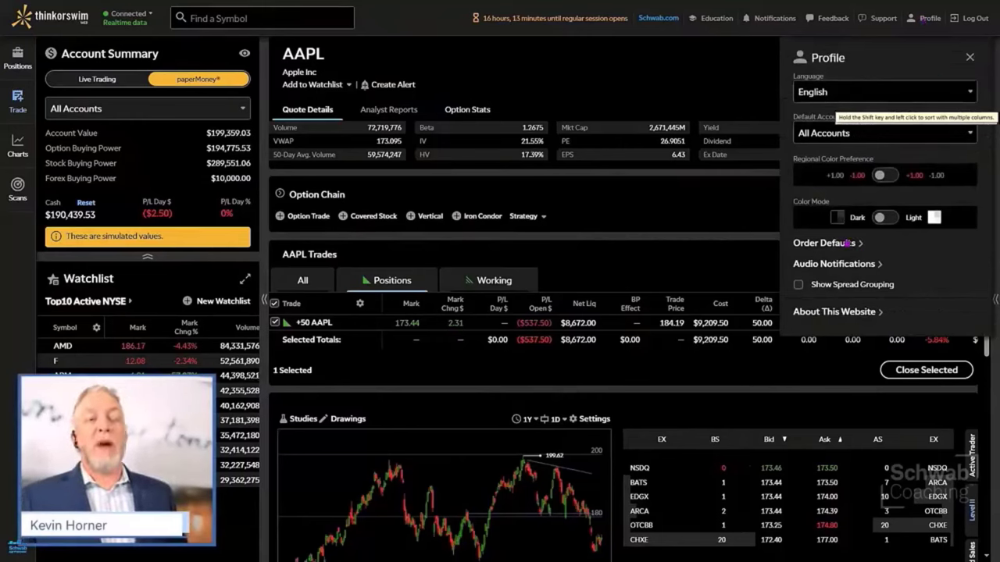
click(846, 243)
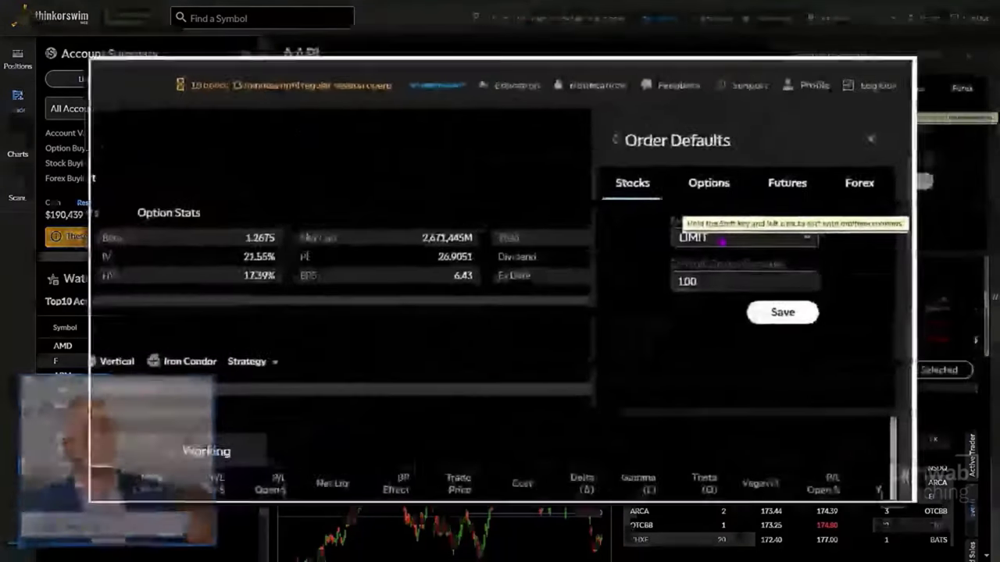
click(881, 128)
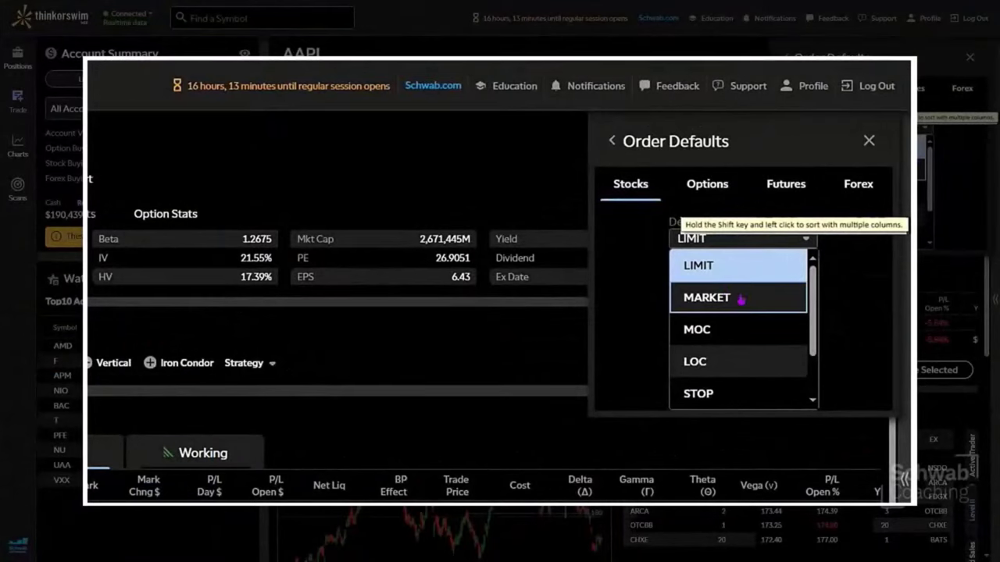
click(840, 302)
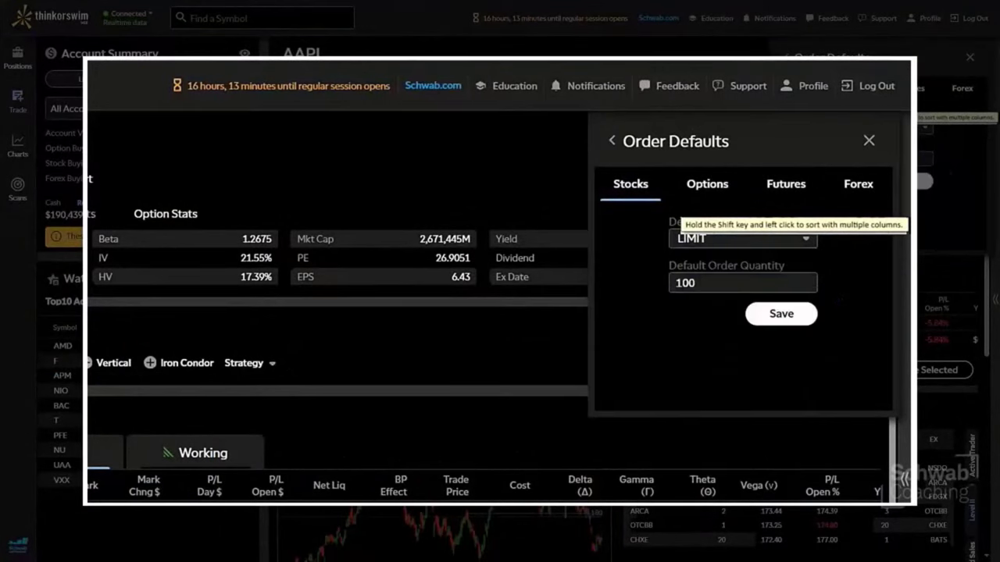
Step: Review the default order quantity and order types for options, and close Order Defaults
click(701, 185)
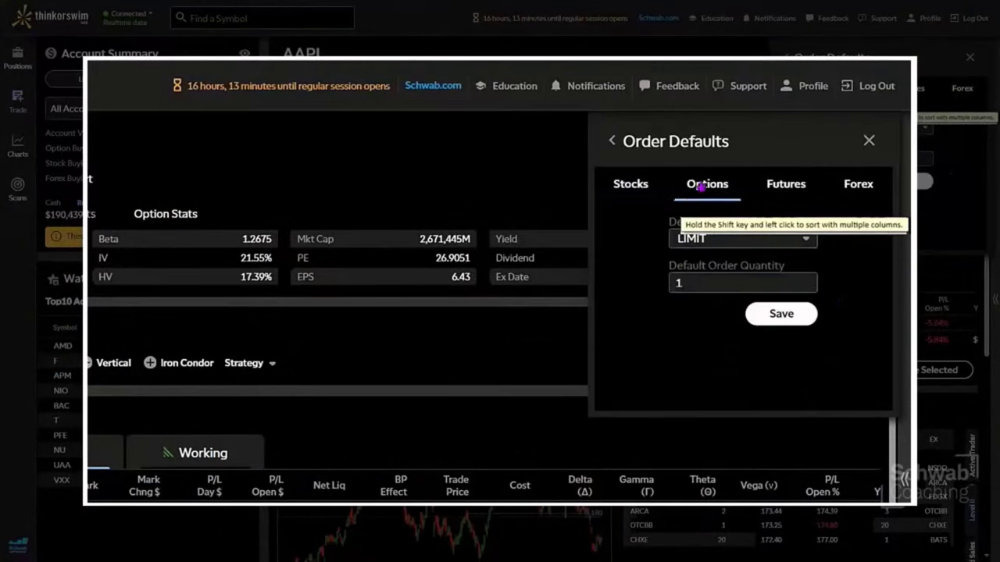
click(681, 283)
click(781, 242)
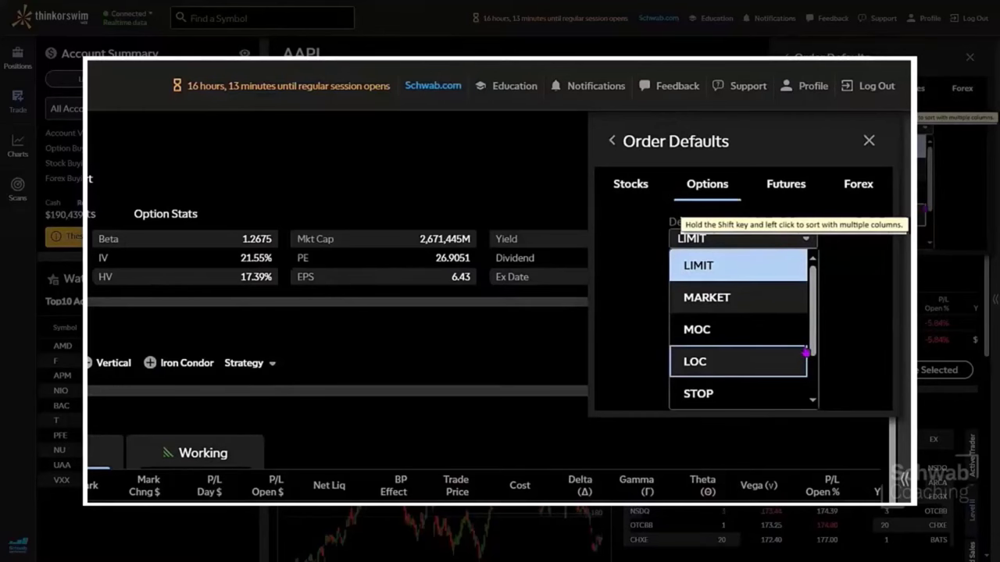
click(846, 359)
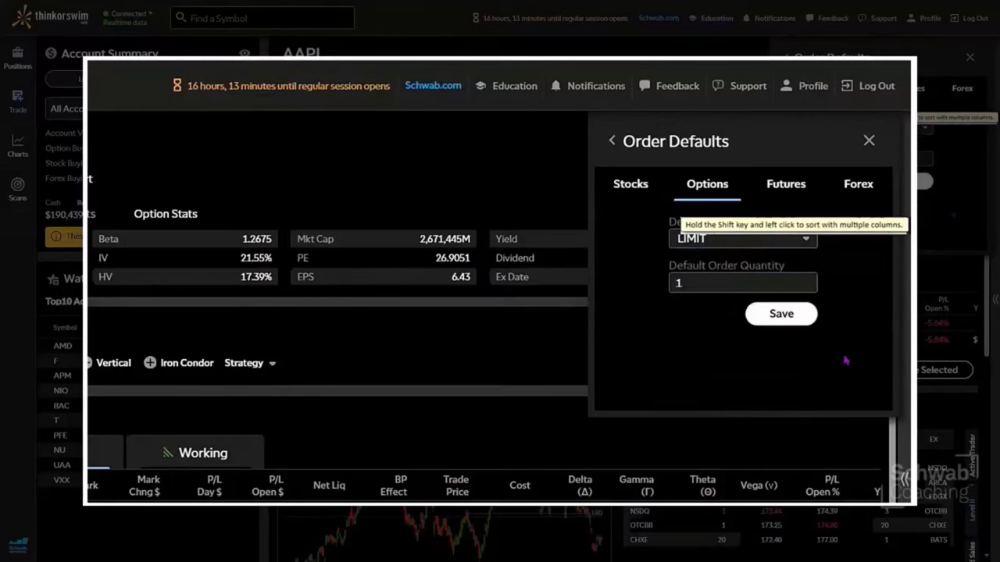
click(868, 140)
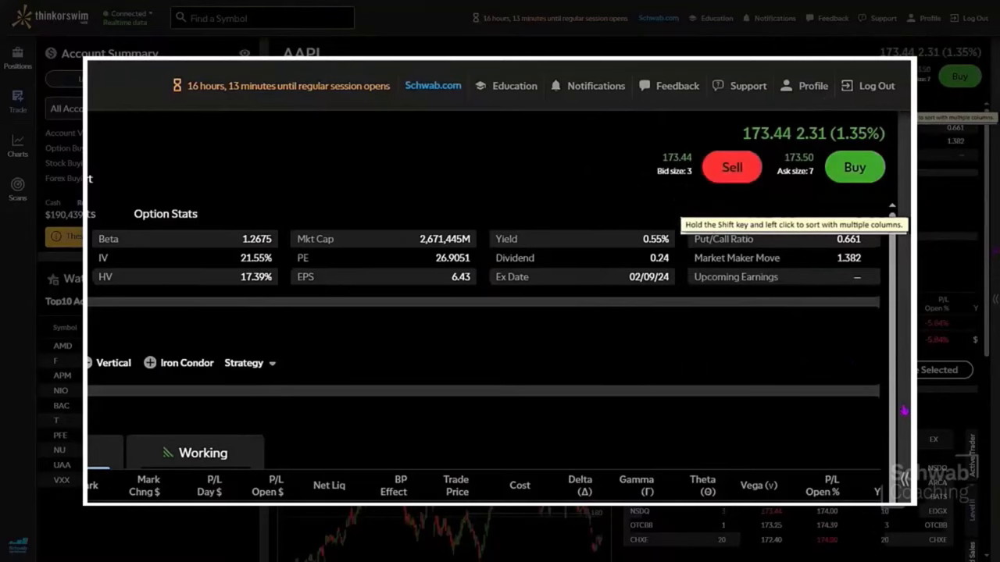
Step: Look up the symbol CAT and load its trade page
click(191, 18)
text(cat)
key(Return)
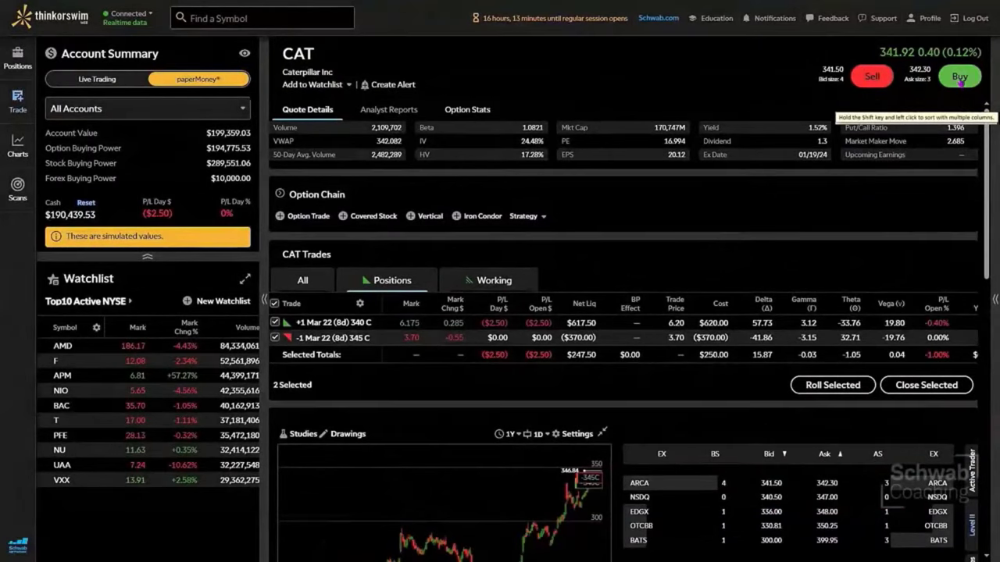
Step: Rearrange the CAT charts so the price chart and the profit/loss graph sit side by side
drag(986, 158, 985, 201)
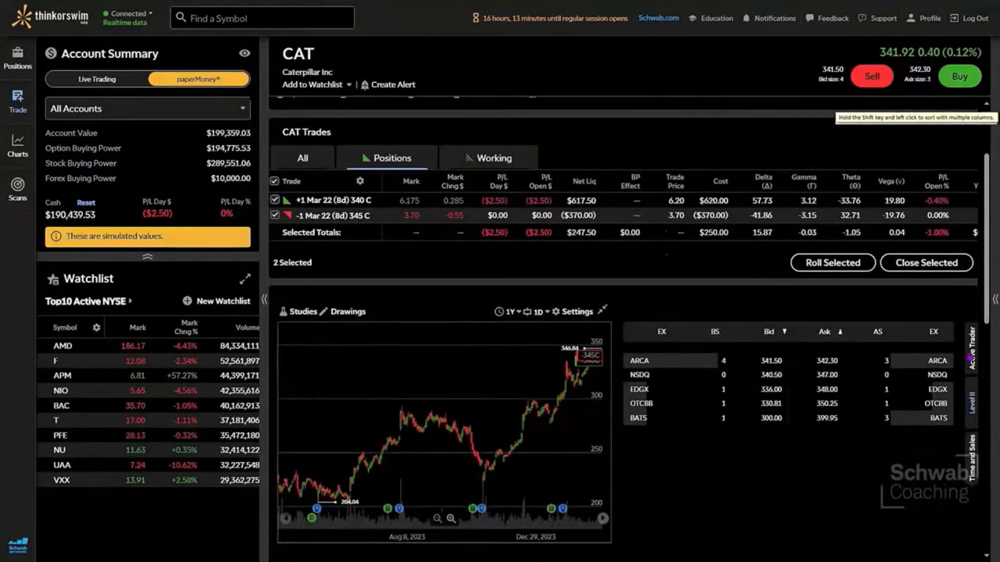
drag(989, 232, 990, 298)
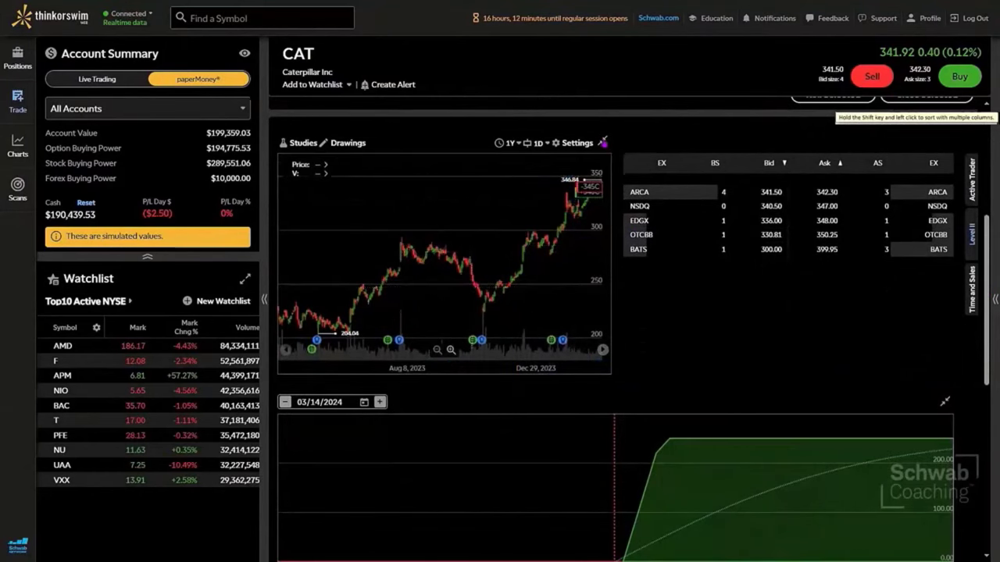
click(603, 142)
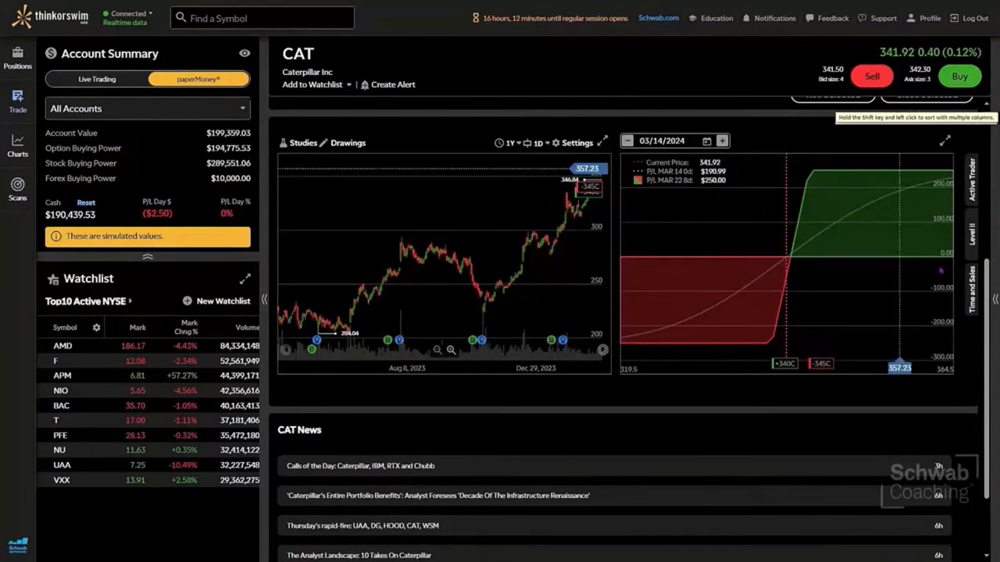
Step: Look through the Active Trader, Level II and Time and Sales views beside the CAT chart, ending on Active Trader
click(973, 168)
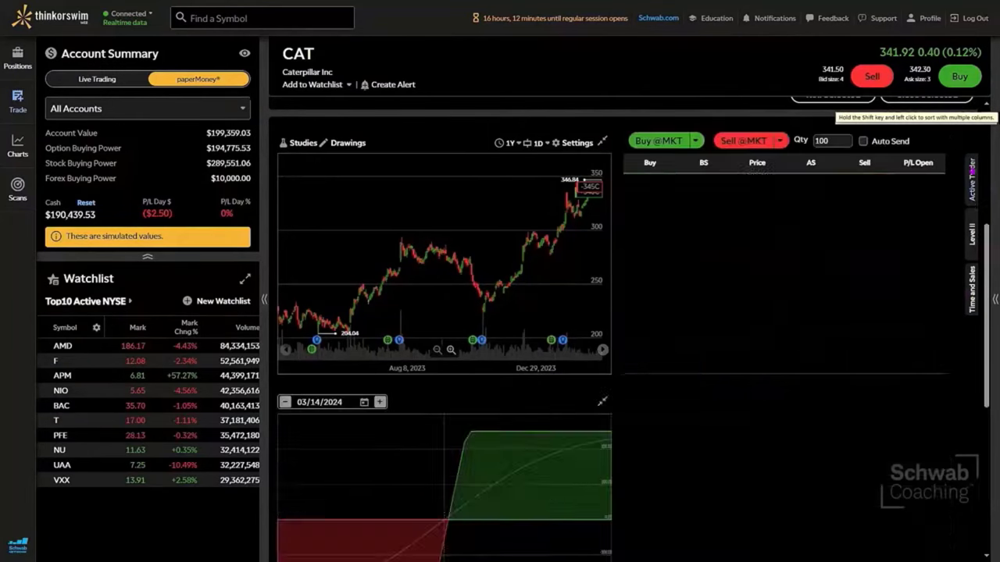
click(973, 234)
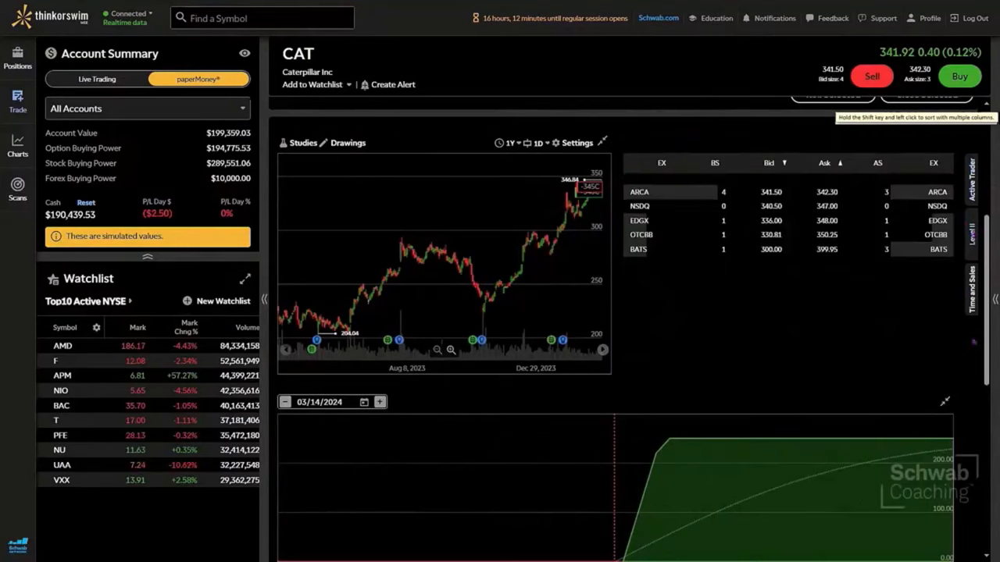
click(973, 305)
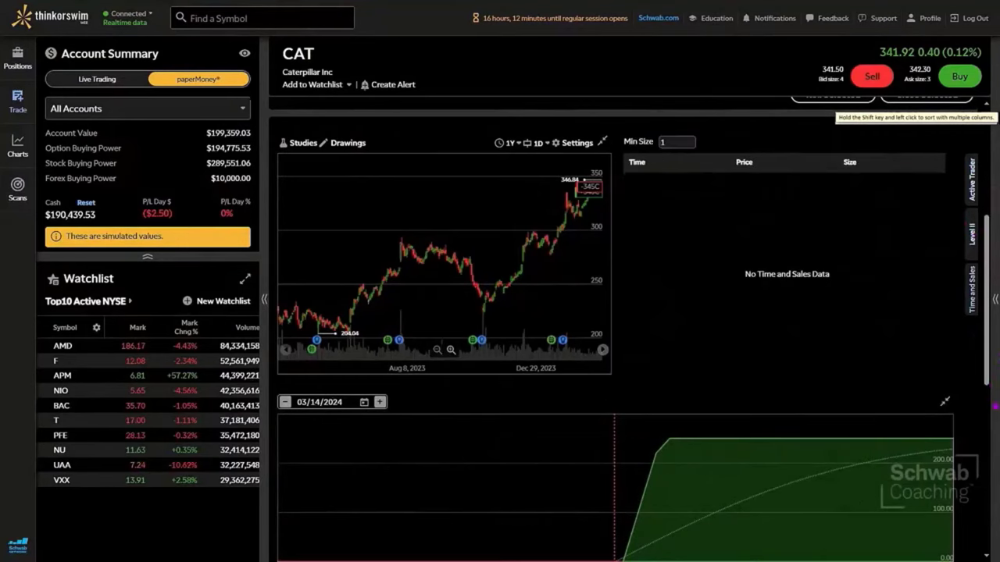
scroll(937, 353, up, 1)
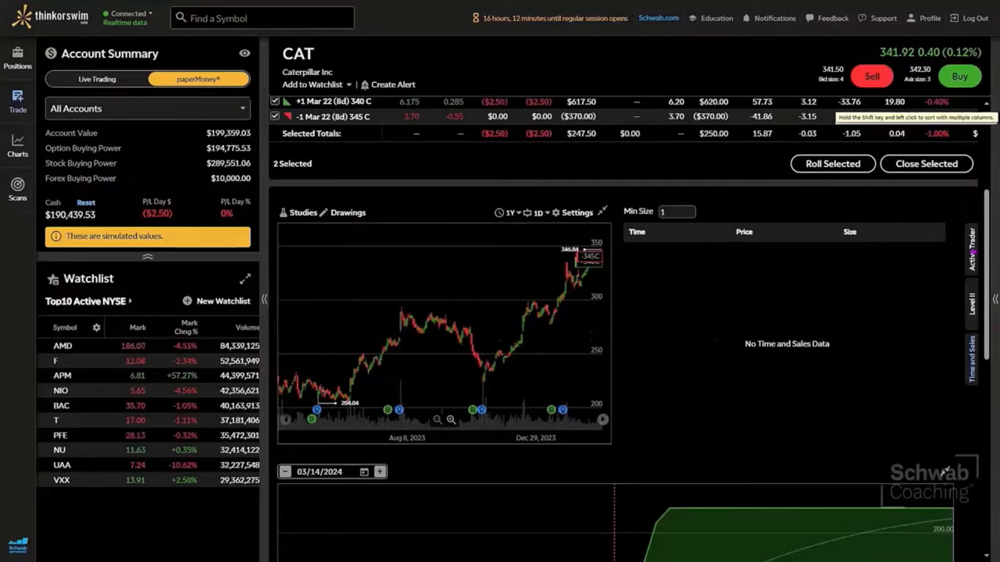
click(973, 252)
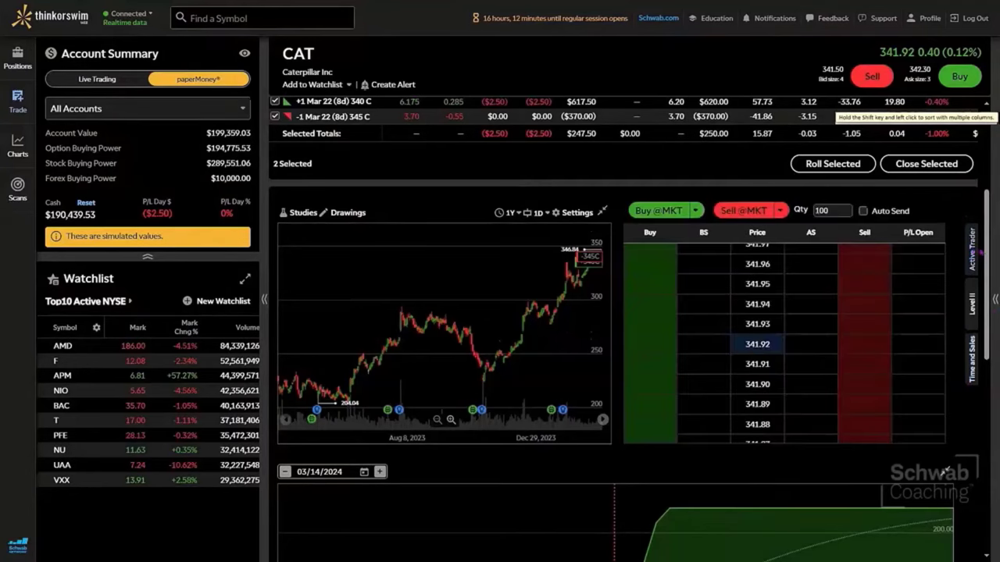
Step: Start a buy order ticket for CAT stock, check Active Trader's market-buy options, and return without placing the order
drag(986, 253, 987, 273)
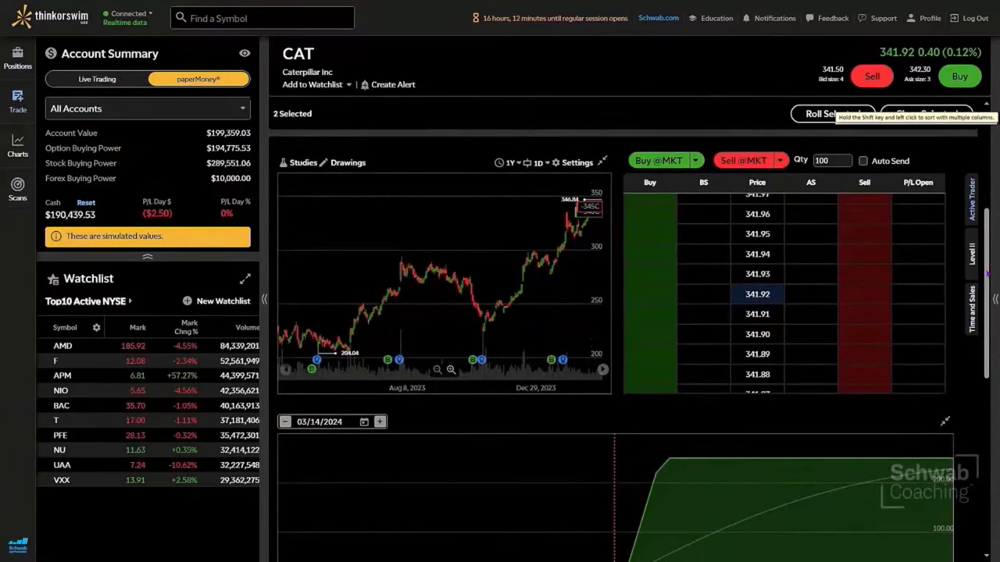
mouse_move(987, 273)
mouse_down()
mouse_move(987, 408)
mouse_move(987, 273)
mouse_up()
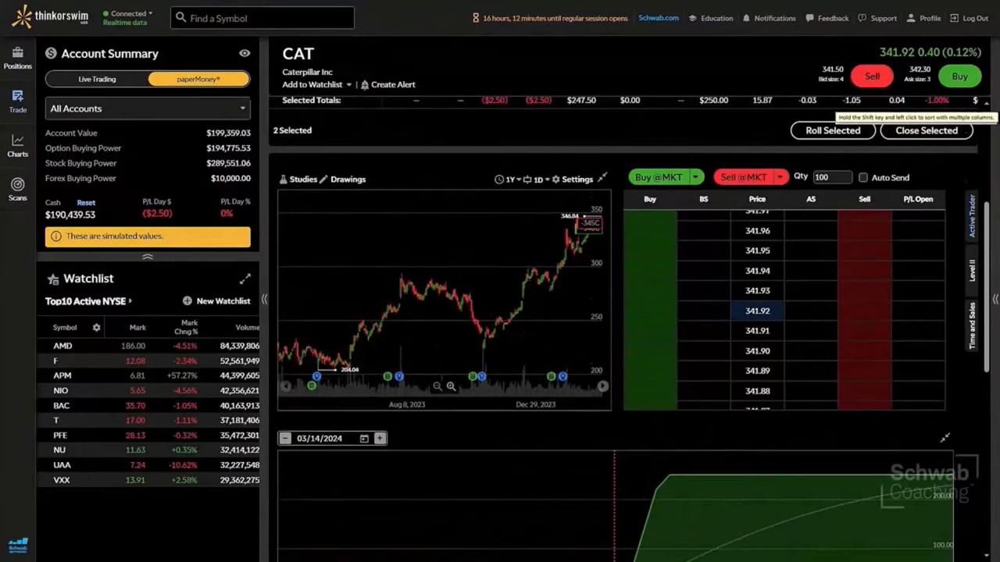
click(964, 76)
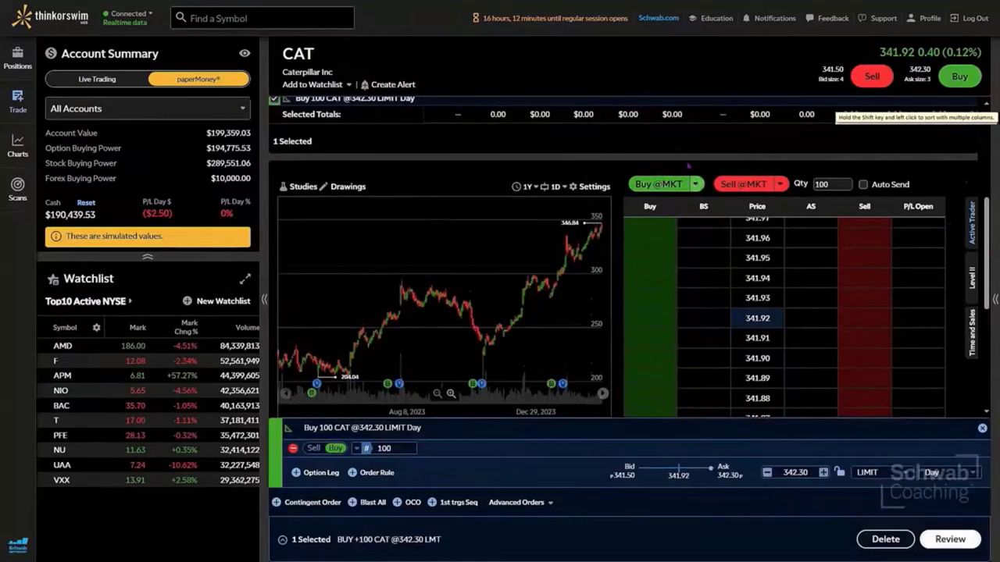
click(695, 184)
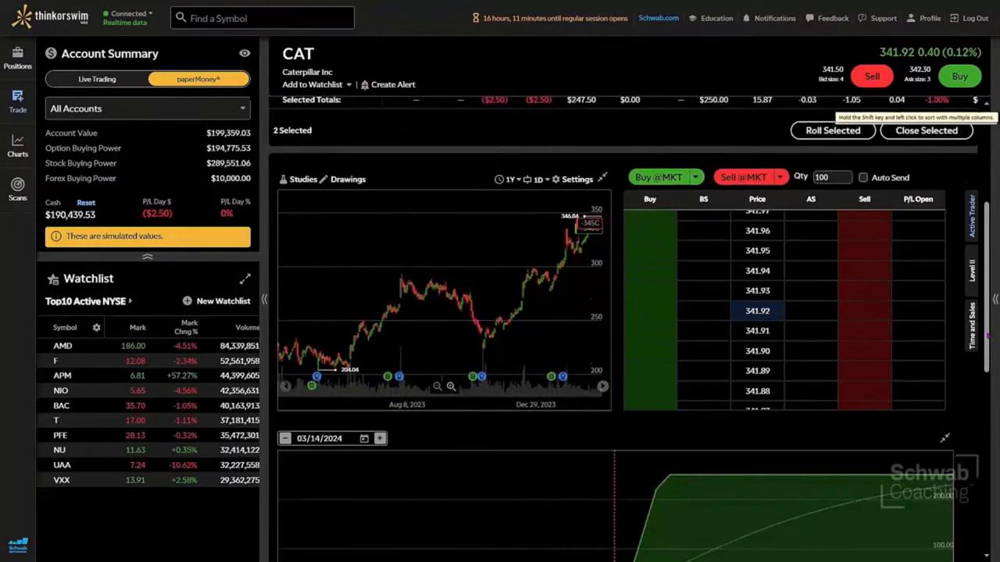
Step: Read through the CAT News headlines and return to the CAT positions and Active Trader ladder
scroll(623, 328, down, 5)
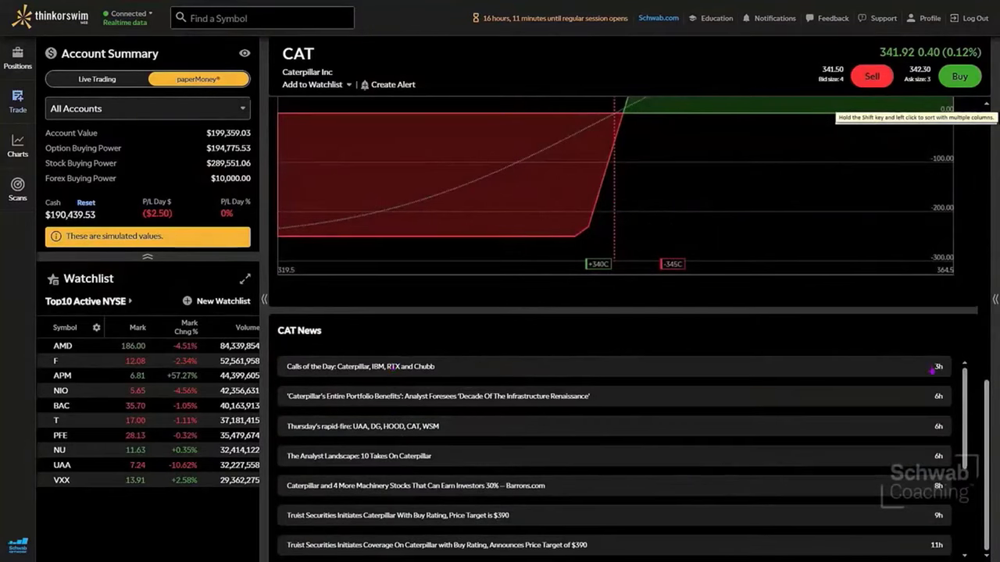
scroll(960, 374, down, 5)
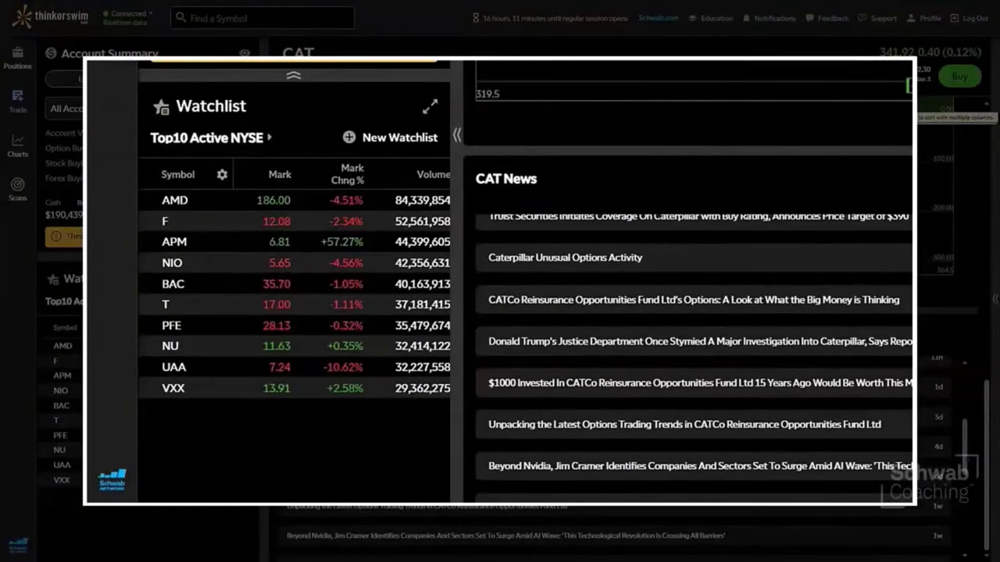
scroll(625, 453, up, 5)
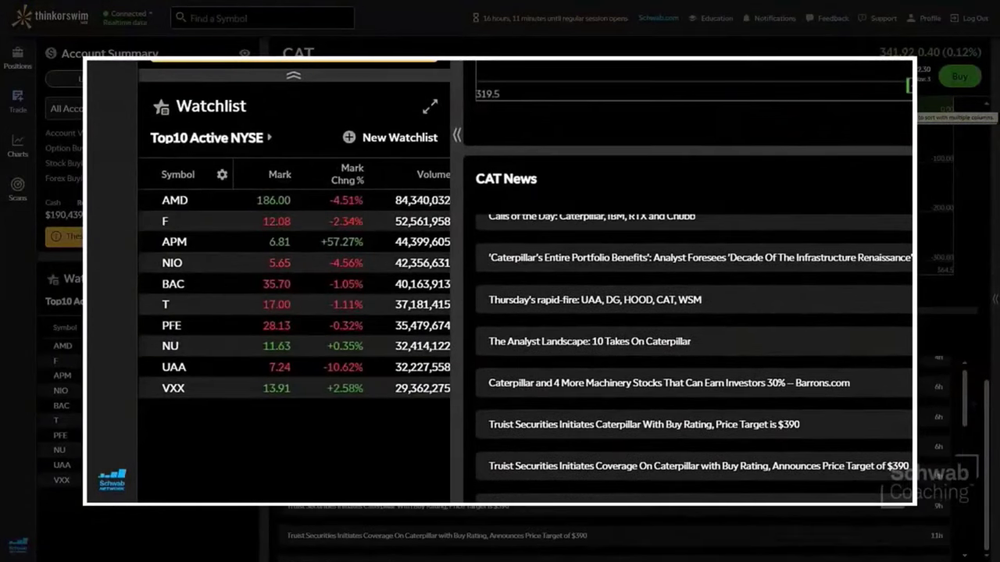
scroll(693, 313, up, 2)
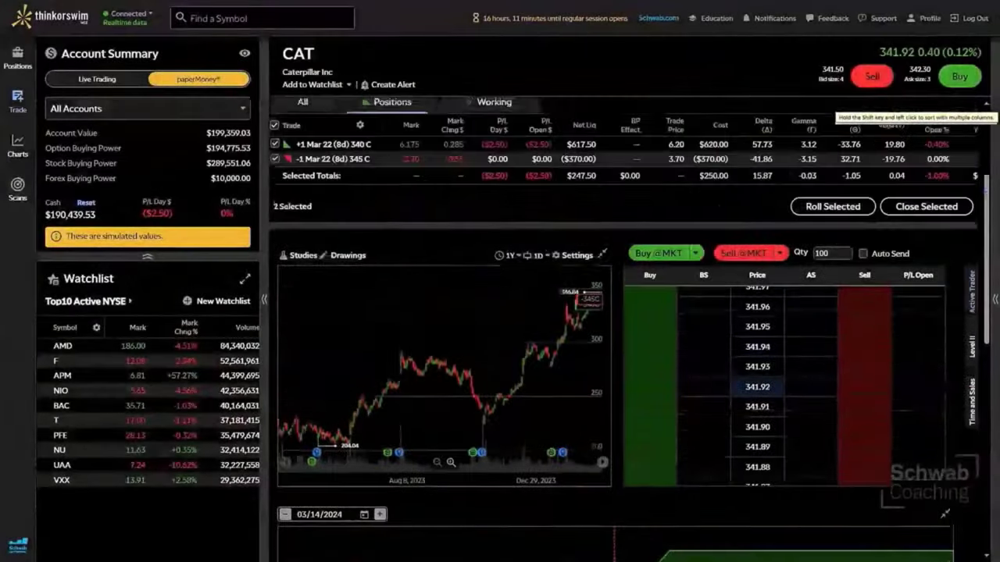
scroll(985, 195, up, 1)
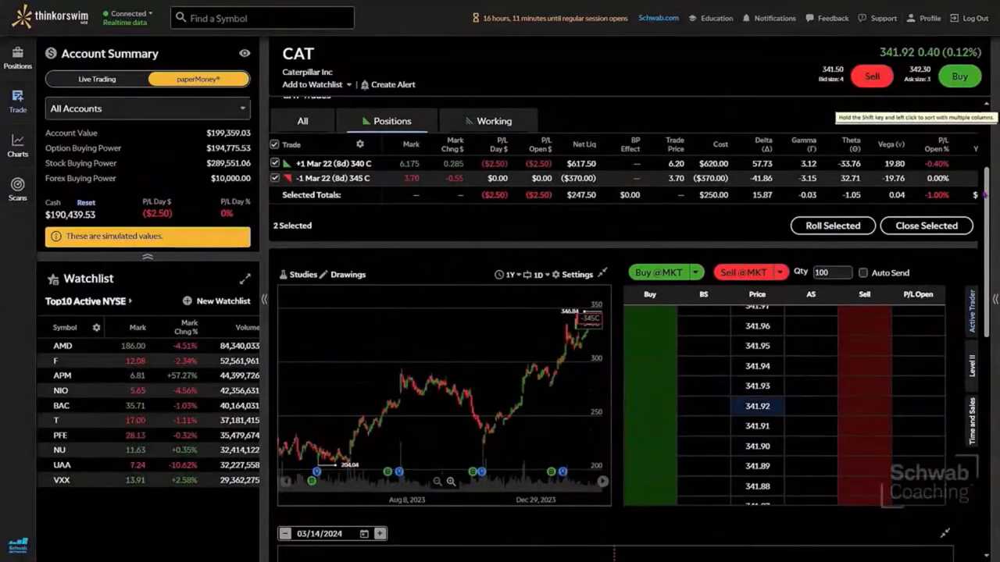
scroll(986, 195, down, 1)
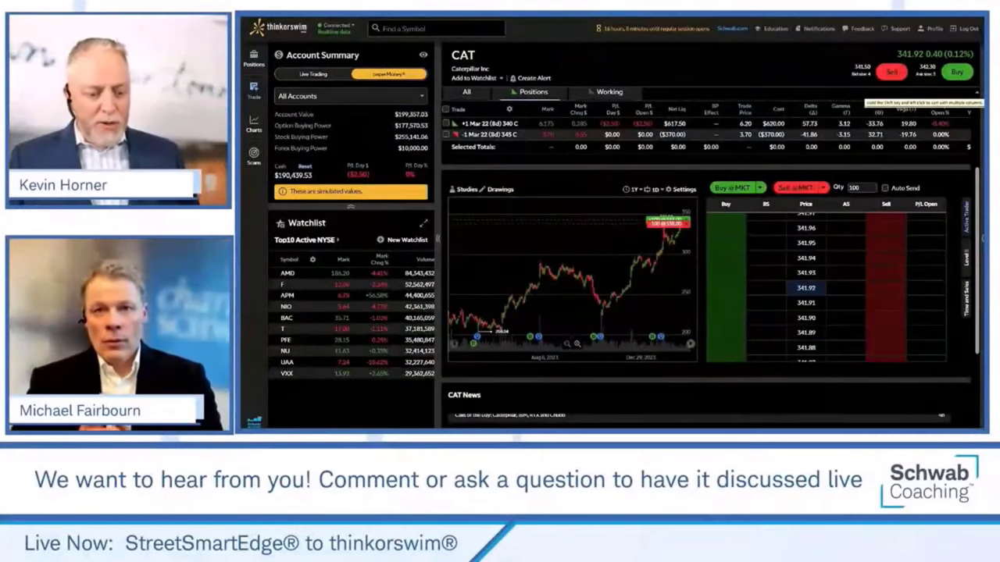
Step: Try enlarging and shrinking the CAT trade page with the browser zoom outside full-screen mode, and restore full screen
key(alt+Tab)
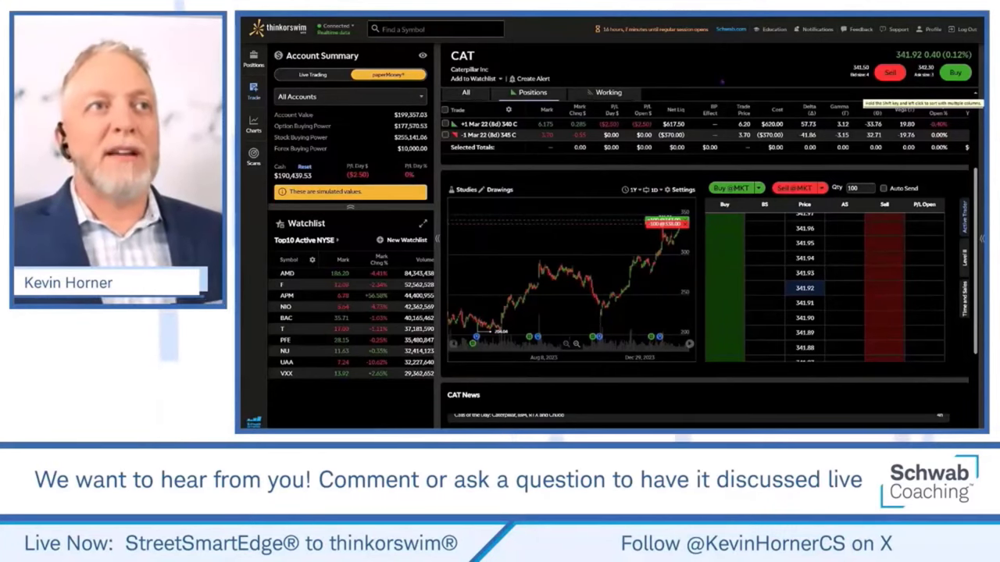
key(F11)
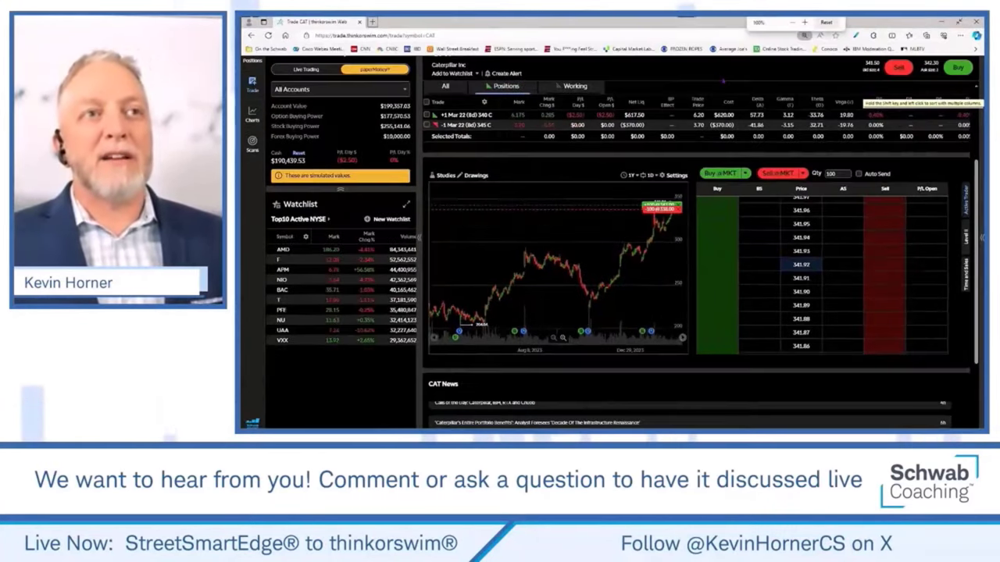
key(ctrl+plus)
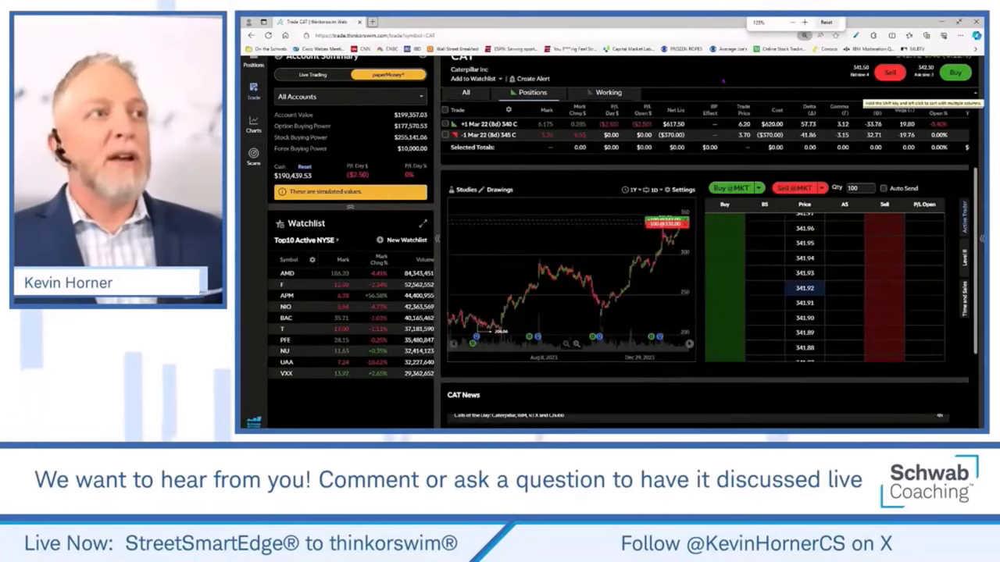
key(ctrl+plus)
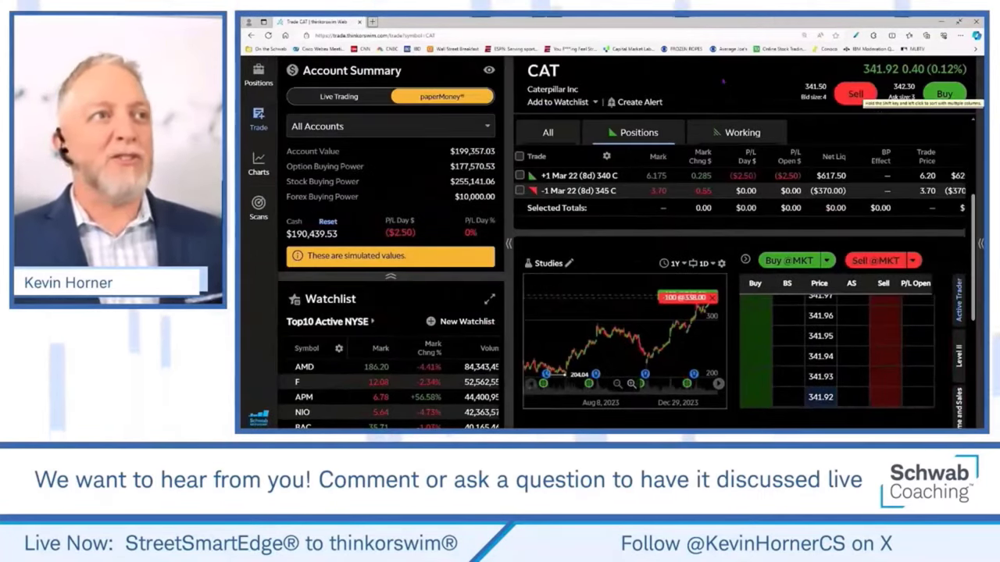
key(ctrl+minus)
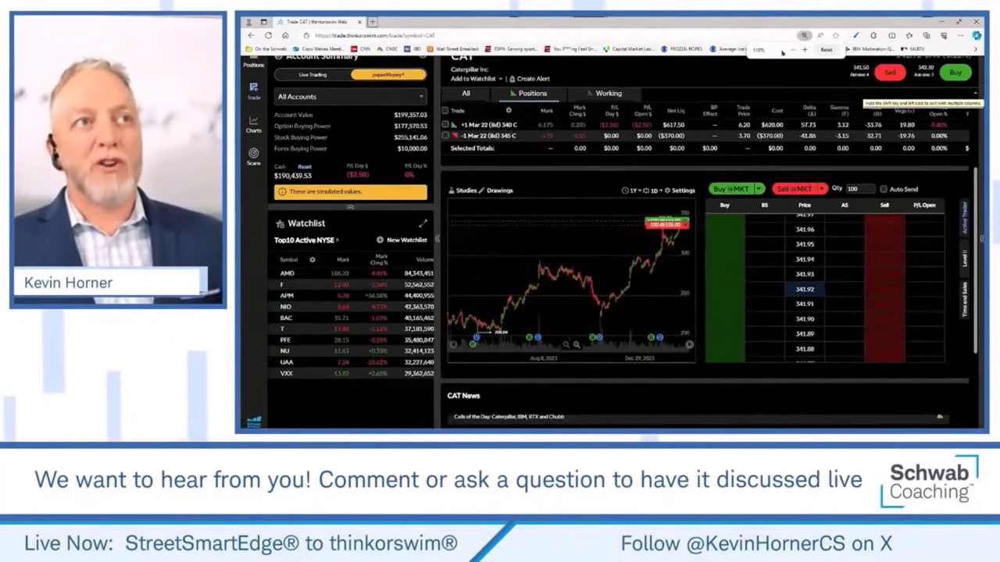
key(ctrl+minus)
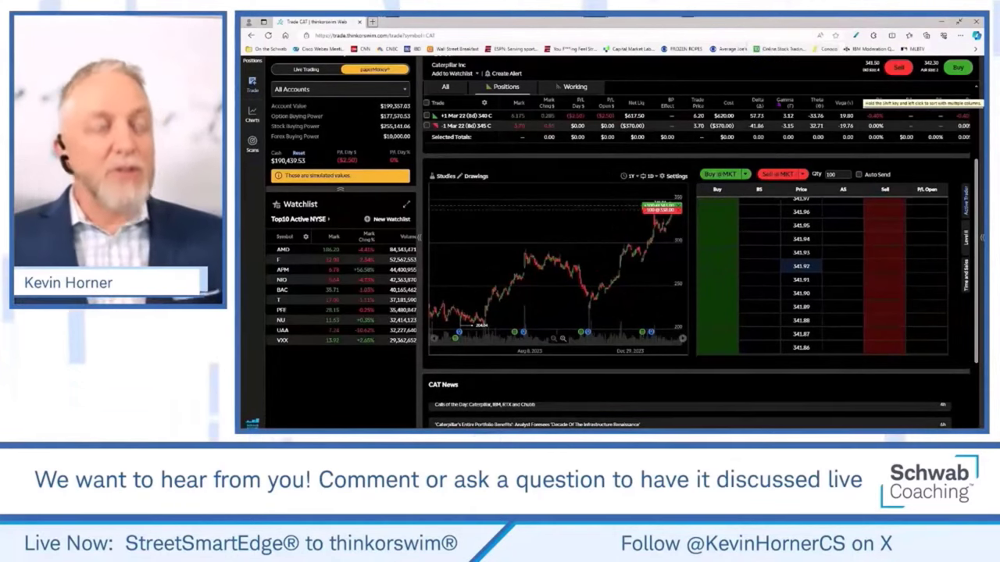
key(F11)
Step: Switch to thinkorswim desktop and open the Look and feel section of Application Settings
key(alt+Tab)
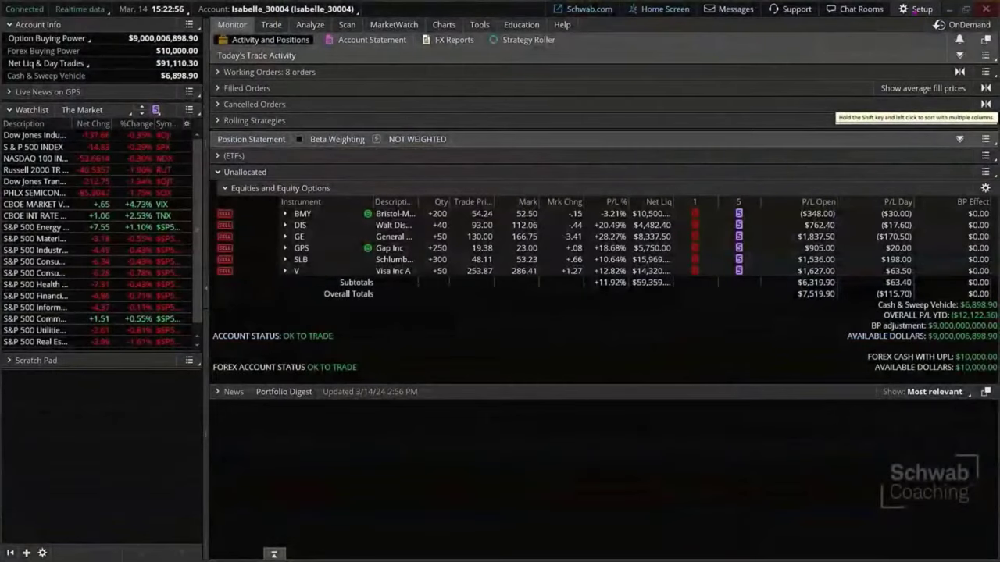
click(916, 9)
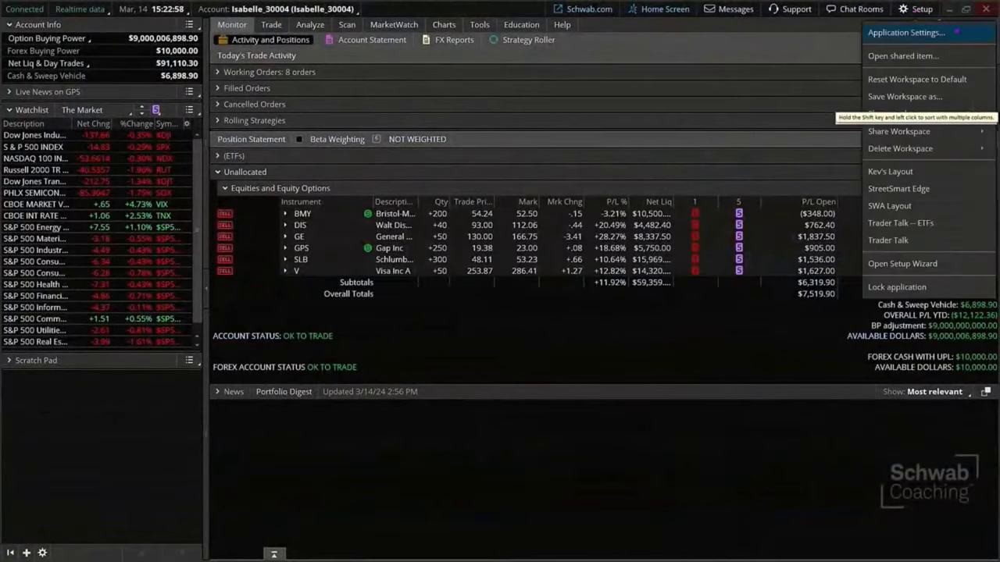
click(906, 32)
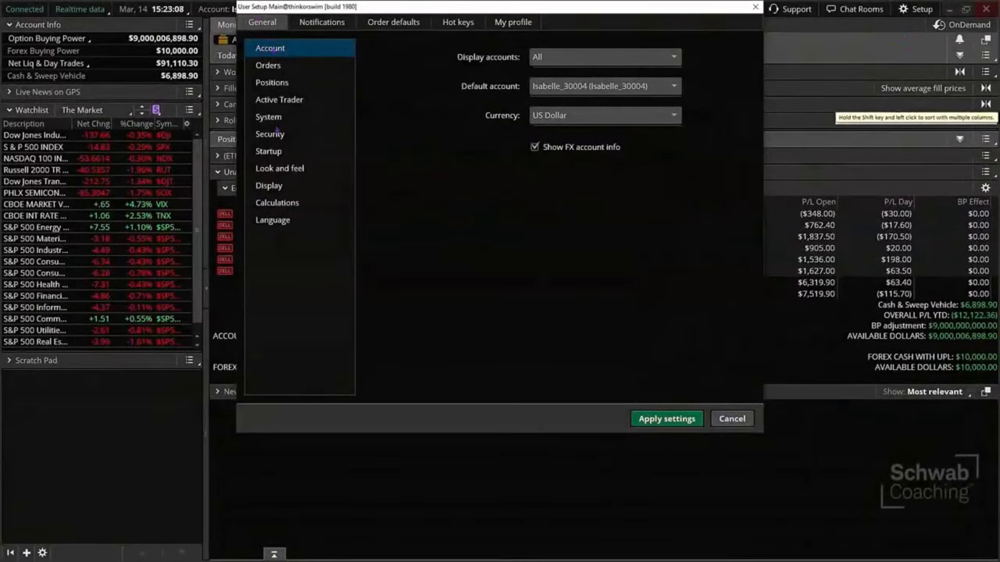
click(278, 169)
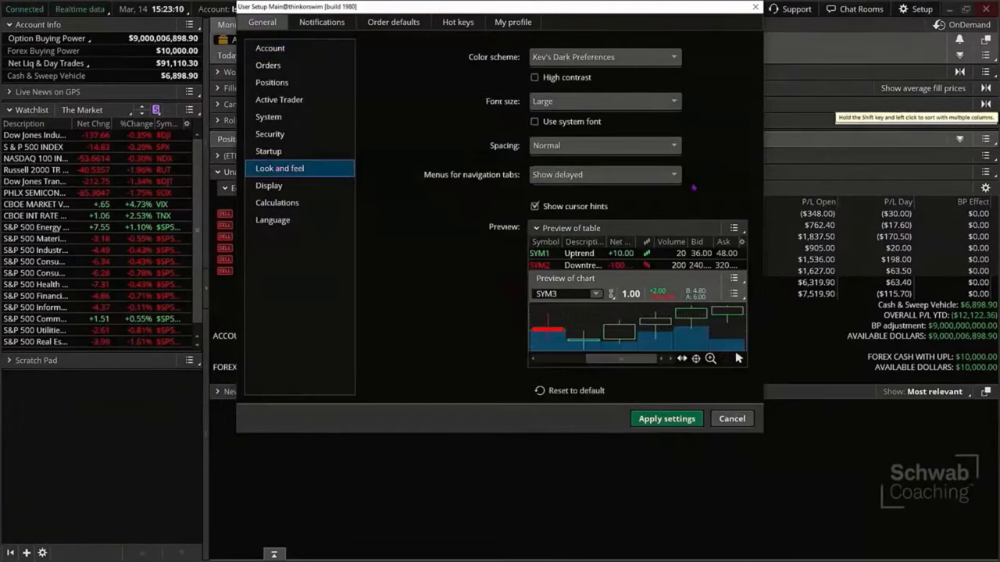
Step: Review the available color schemes and font sizes in the Look and feel settings
click(617, 64)
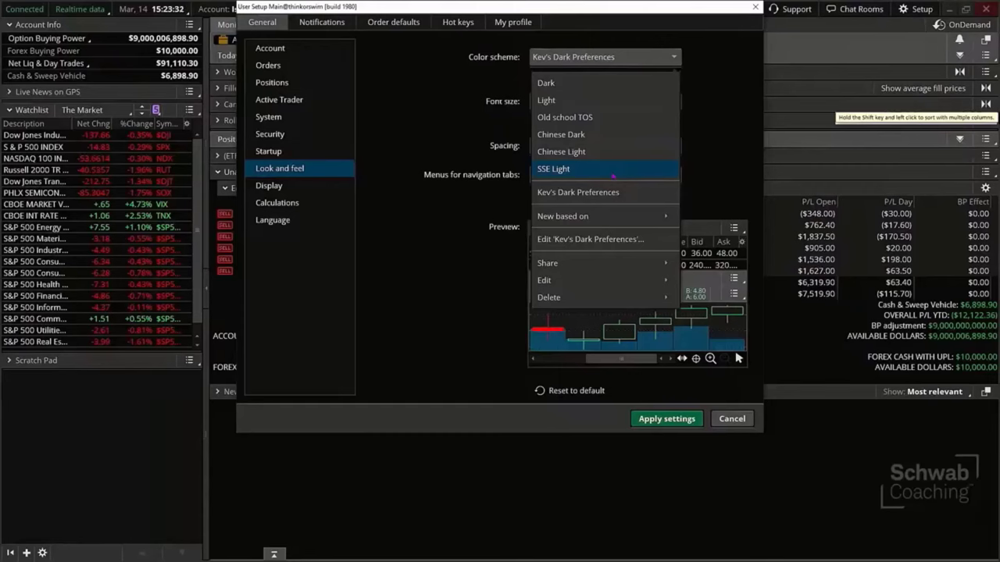
click(727, 165)
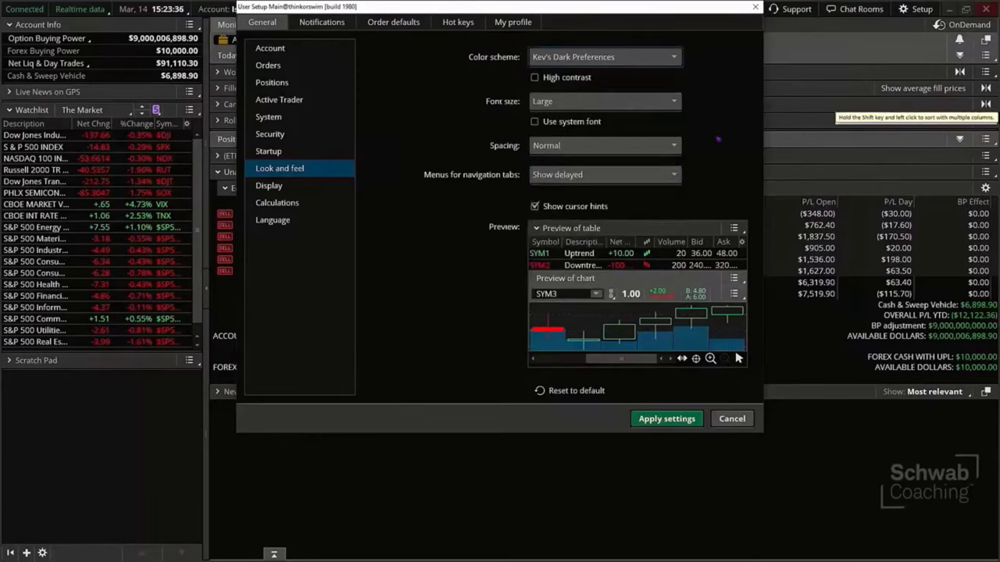
click(671, 101)
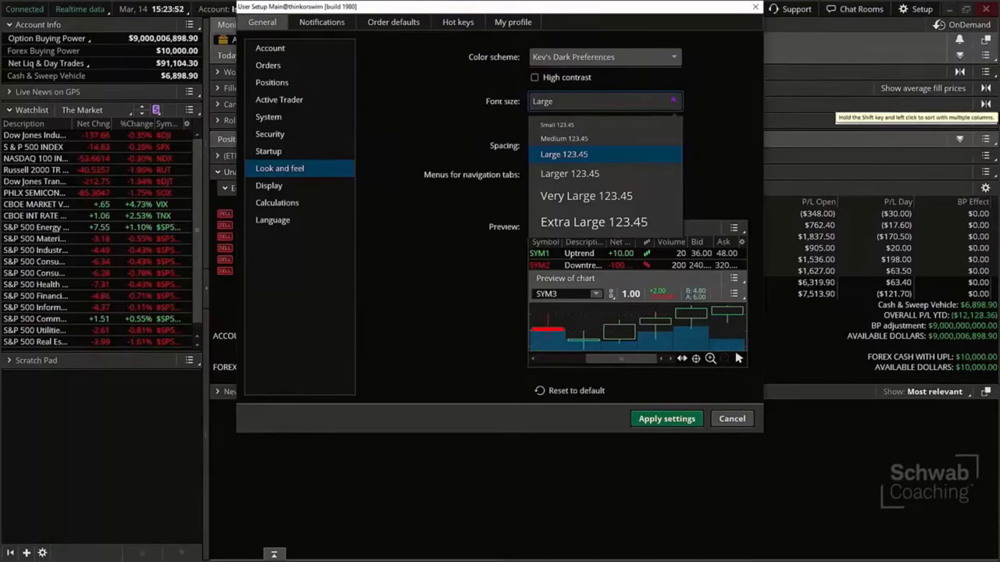
click(731, 116)
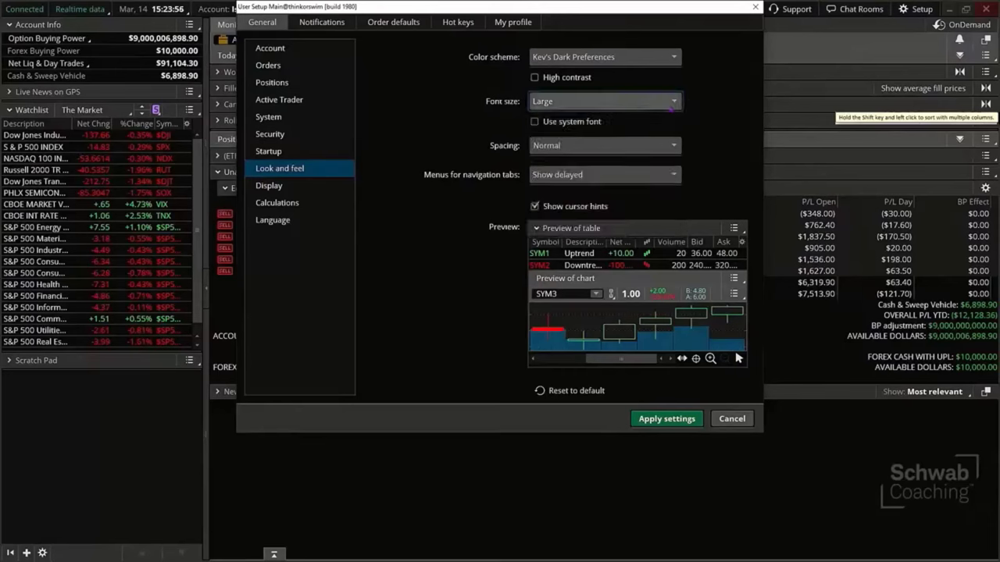
click(674, 108)
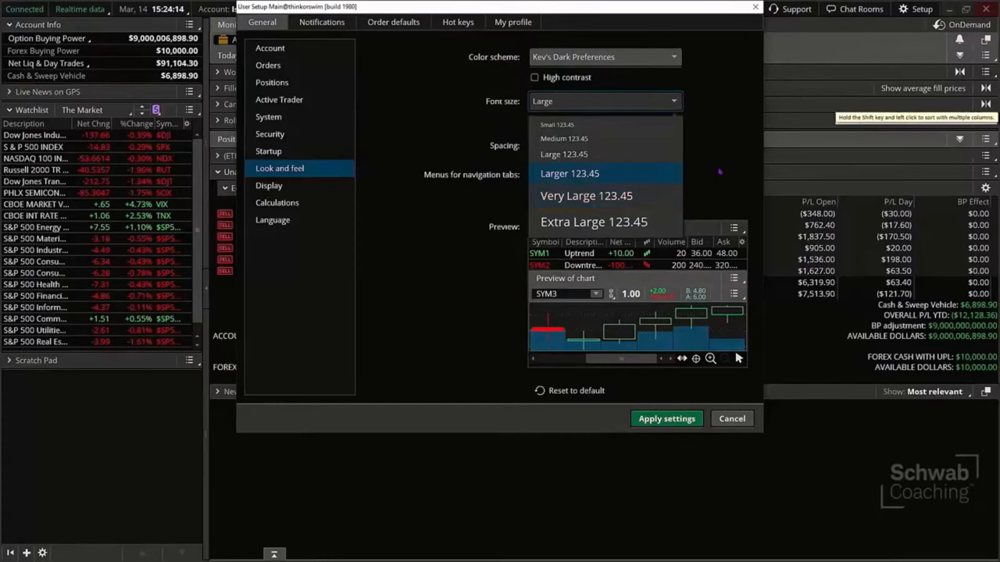
click(719, 171)
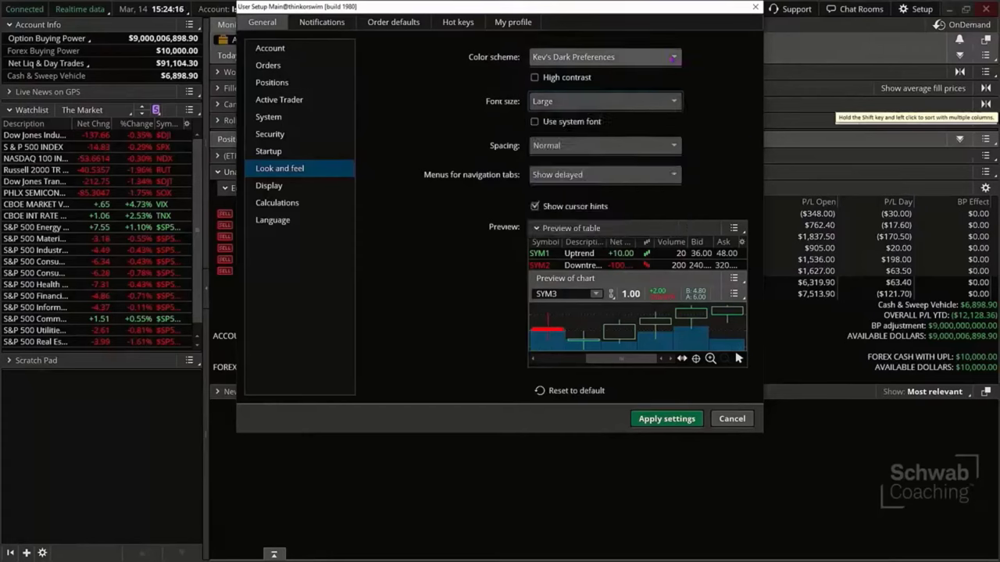
Step: Preview the SSE Light color scheme and cancel the settings without applying it
click(673, 58)
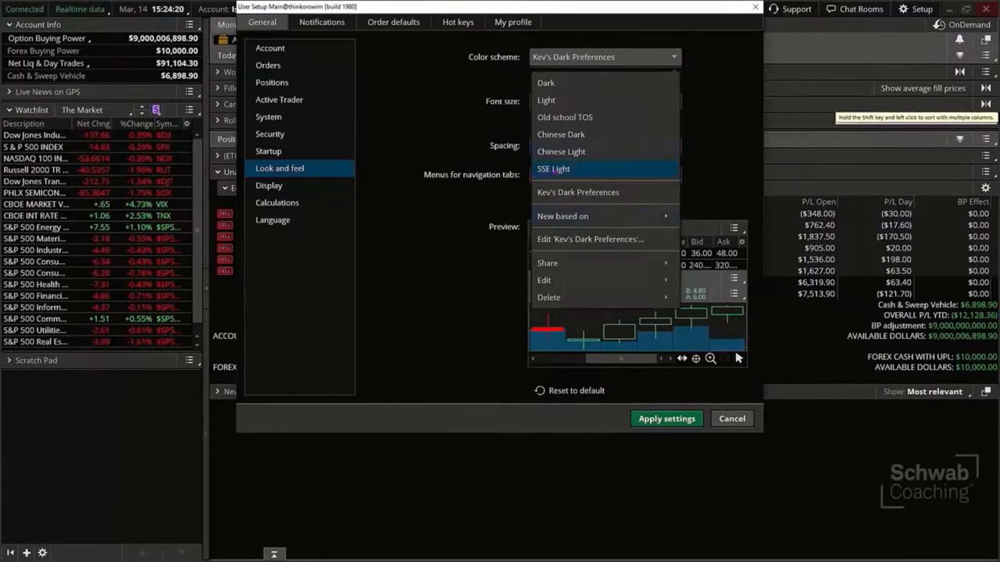
click(553, 169)
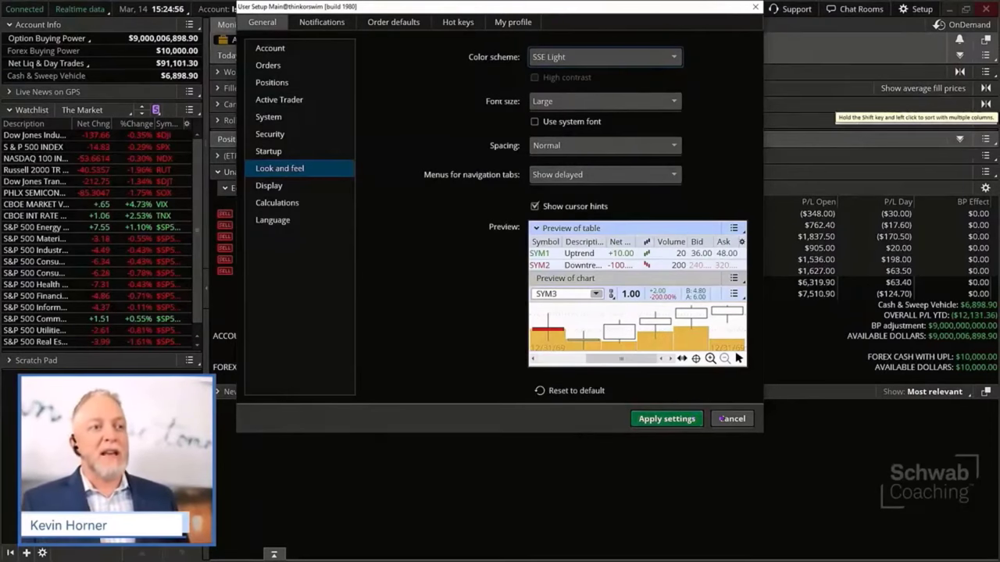
click(722, 418)
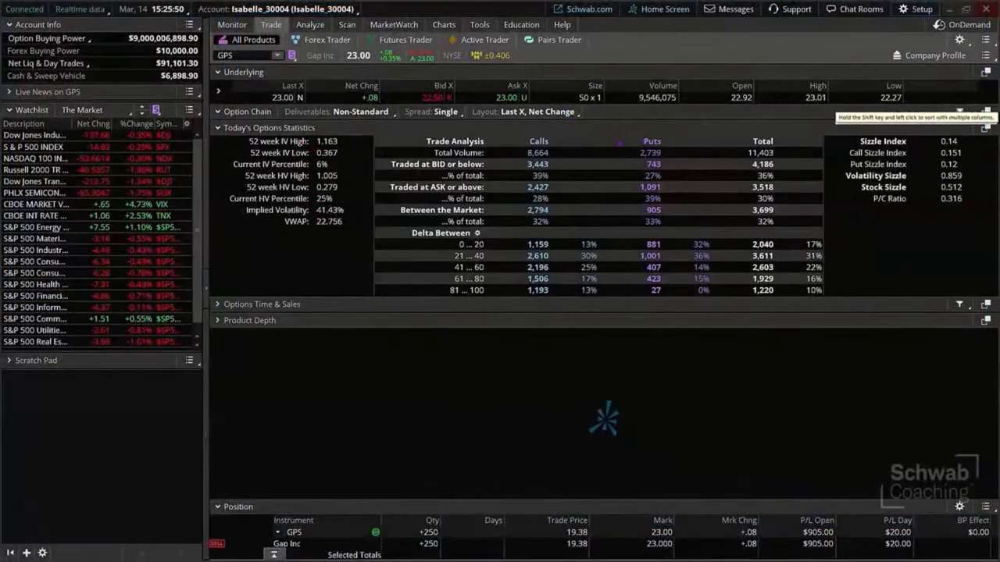
Step: Load AAPL on the All Products trade page, expand its option chain and start a stock buy order from the ask price
click(246, 55)
text(AAPL)
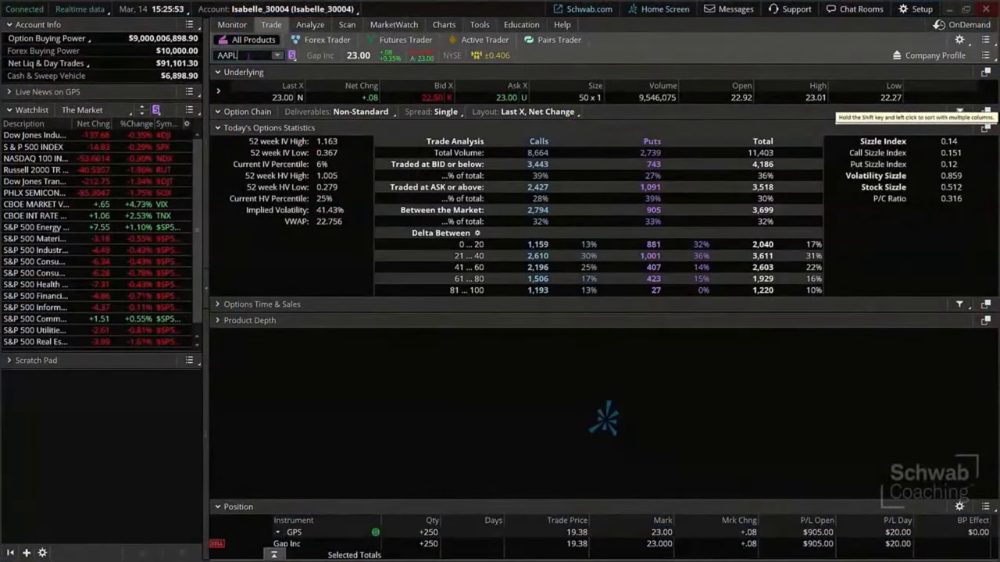
key(Return)
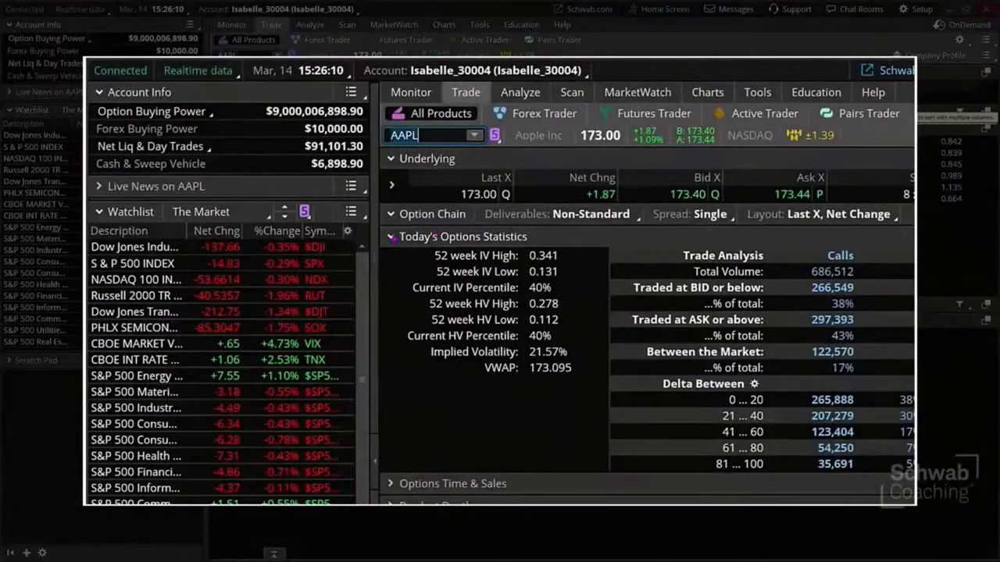
click(390, 214)
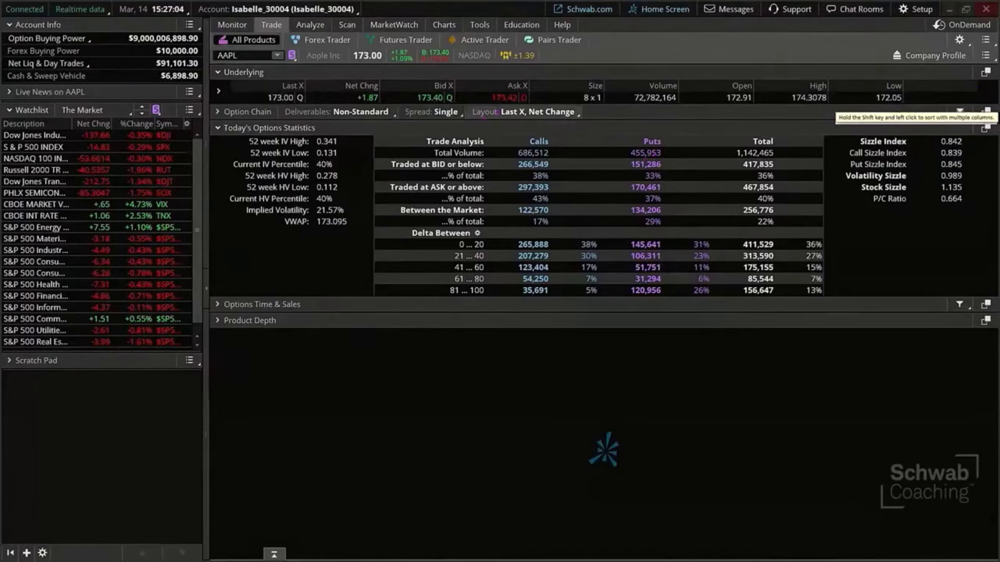
click(504, 99)
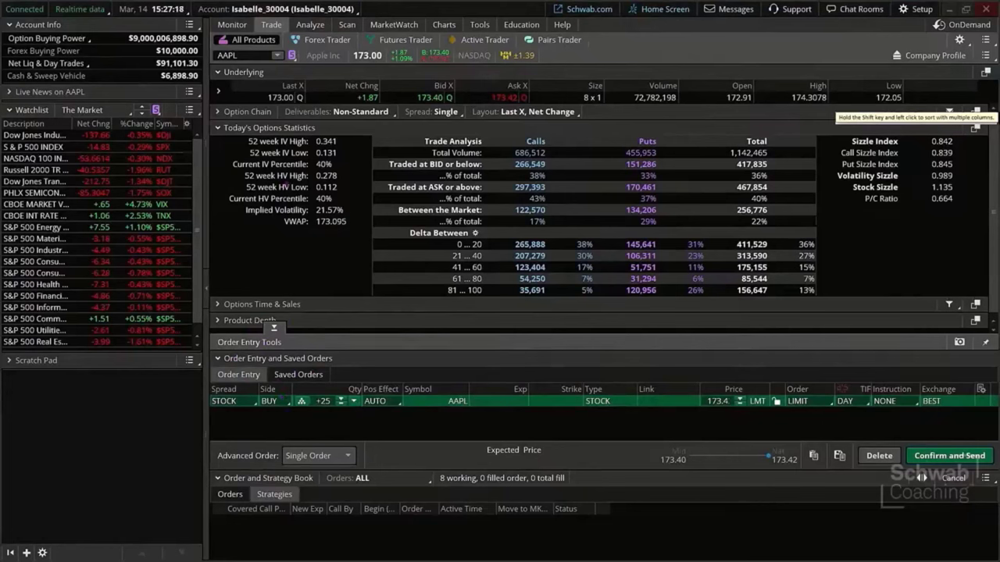
Step: Expand the additional quote details for the AAPL underlying and collapse Today's Options Statistics
click(218, 91)
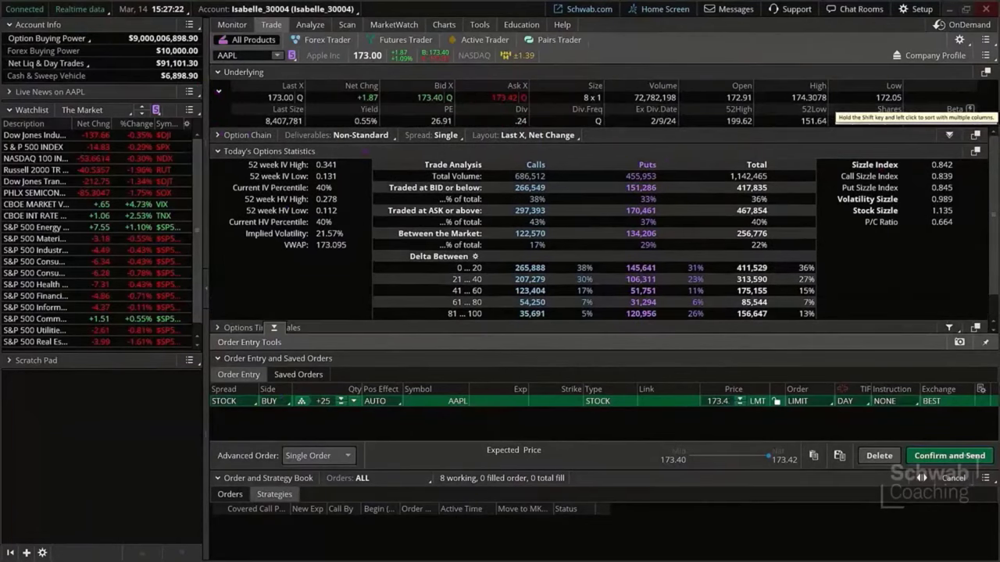
click(217, 151)
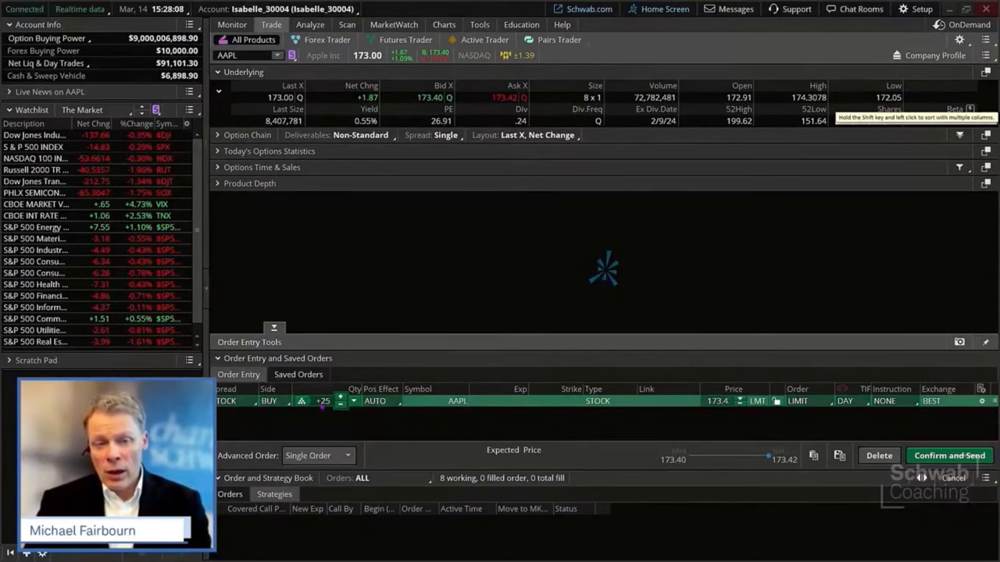
Step: Hide and restore the account sidebar, and resize the Qty, Symbol, Exp and Strike columns of the order entry table
click(207, 293)
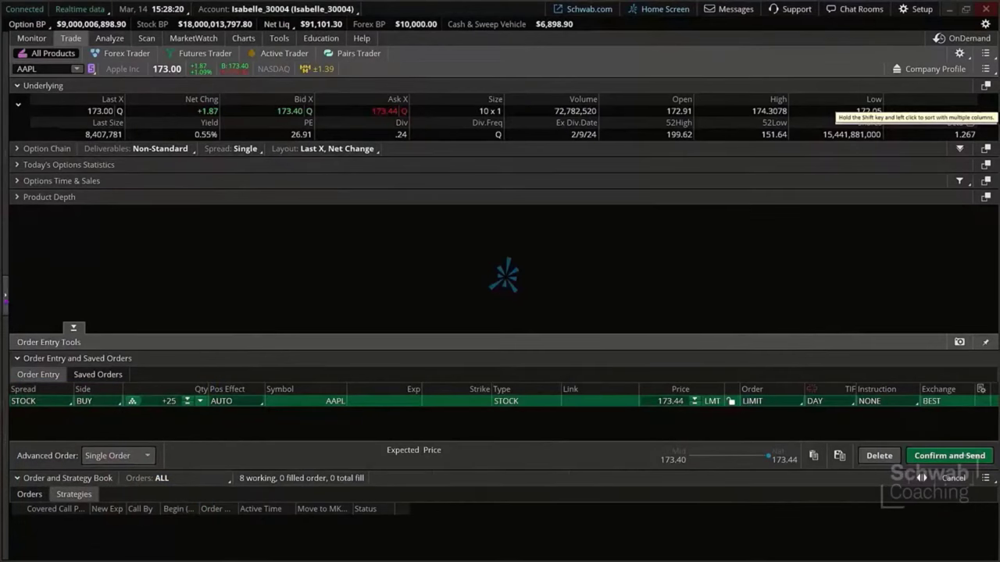
click(5, 296)
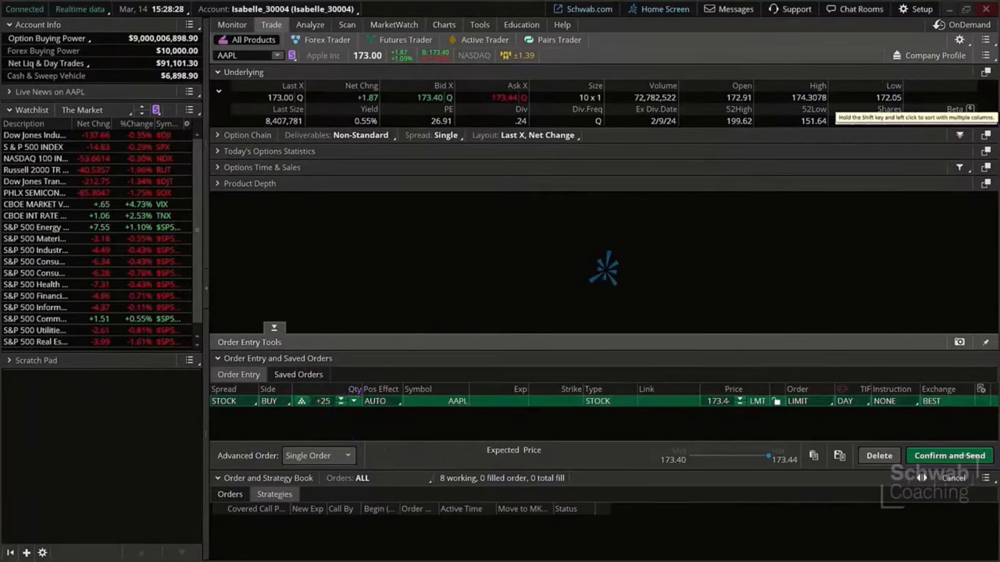
drag(361, 389, 378, 389)
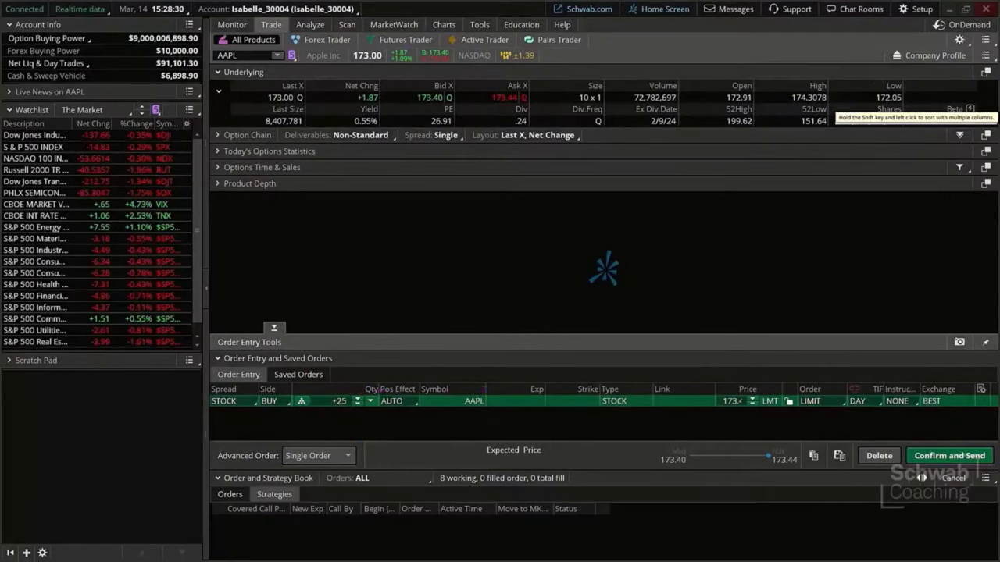
drag(486, 389, 461, 389)
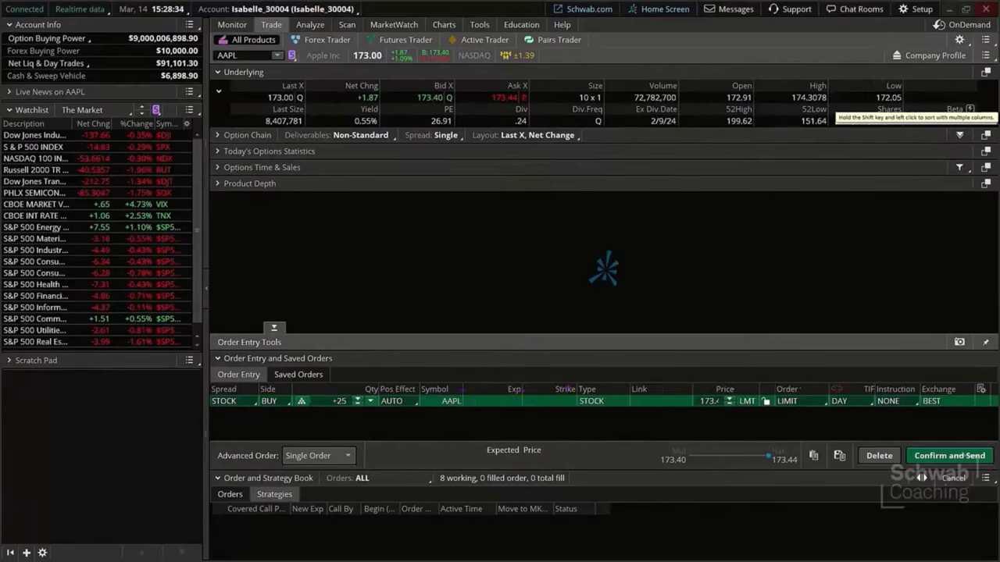
mouse_move(536, 389)
mouse_down()
mouse_move(517, 389)
mouse_move(544, 389)
mouse_up()
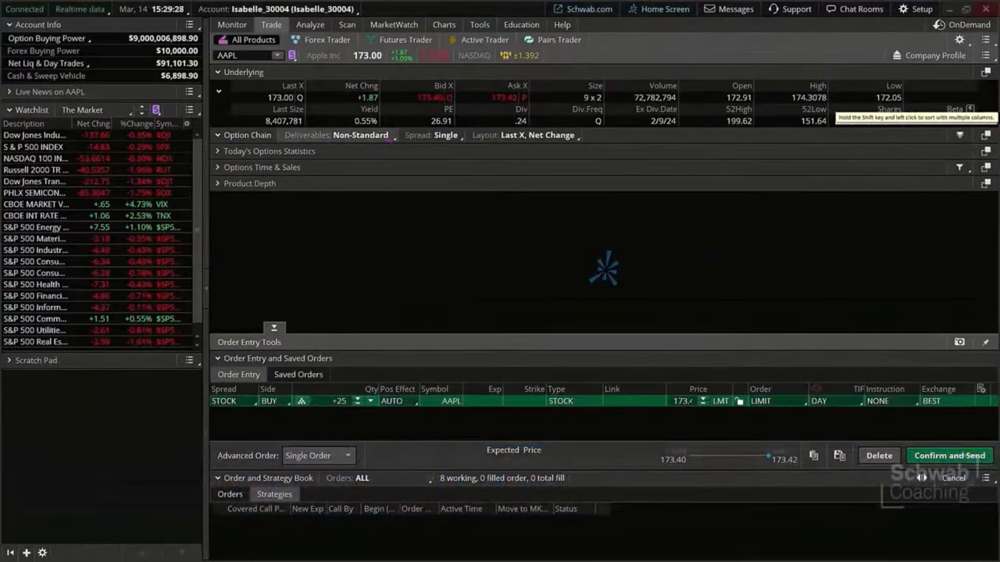
Step: Filter the AAPL option chain to Regular deliverables and set the number of strikes to 10
click(359, 136)
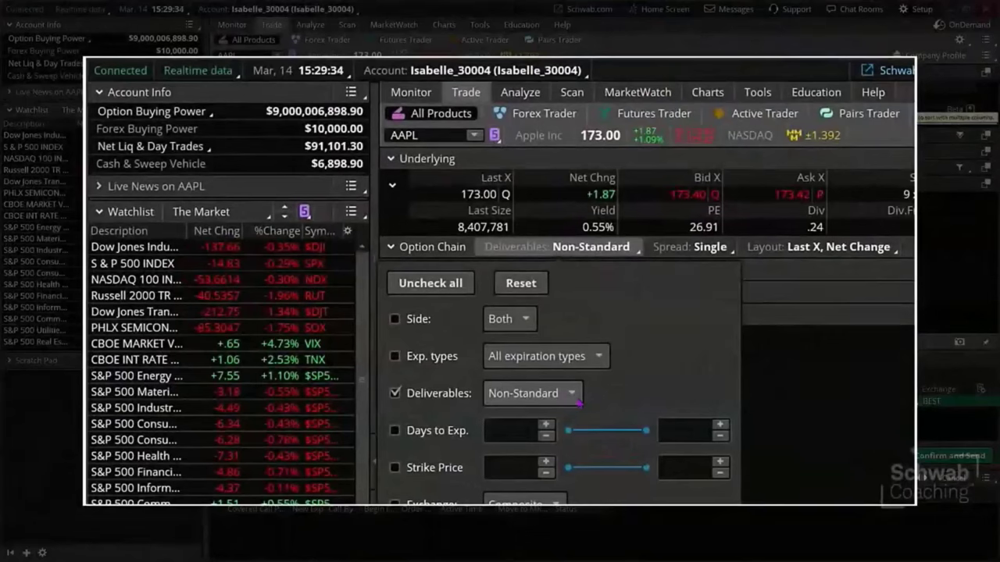
click(576, 398)
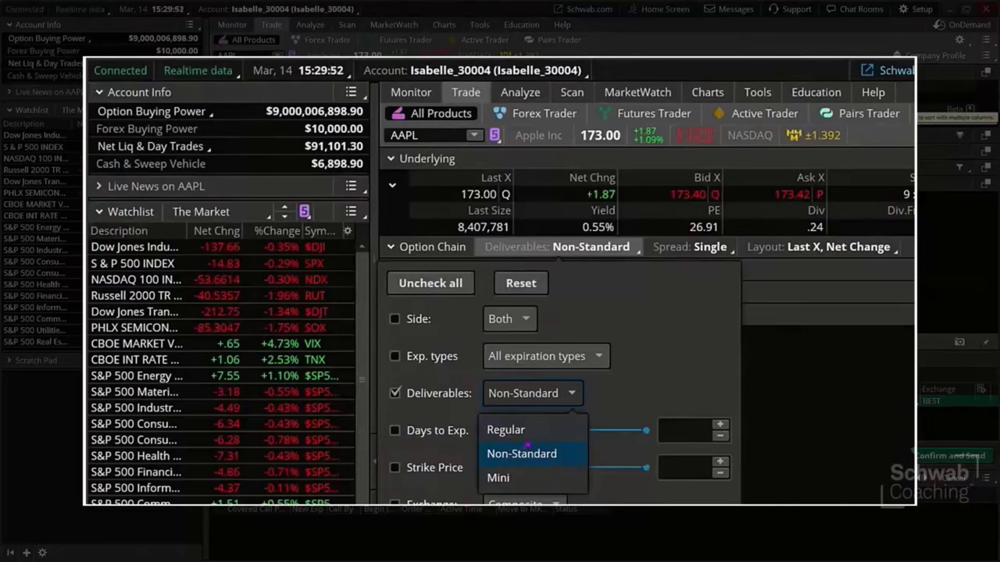
click(528, 431)
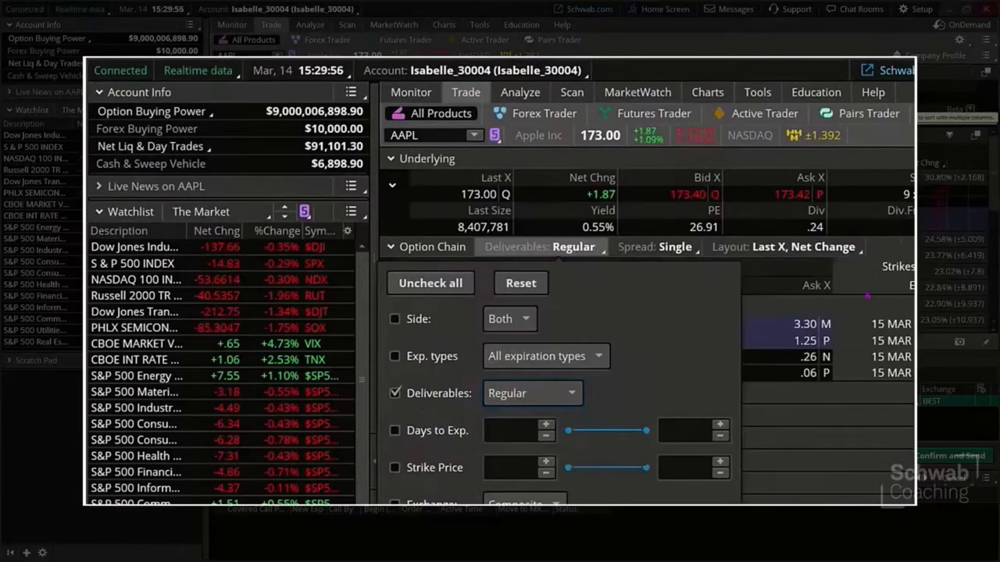
click(895, 305)
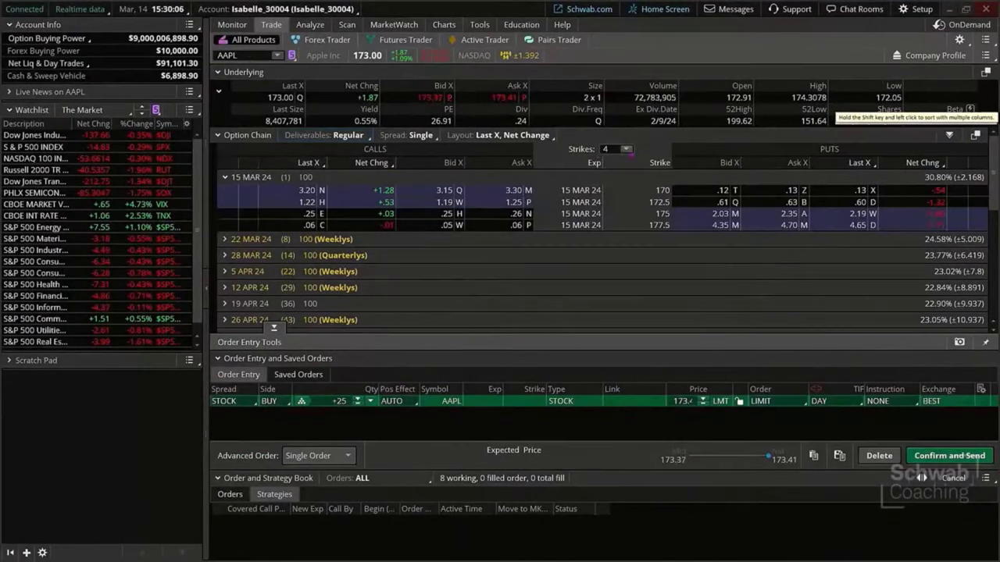
click(626, 149)
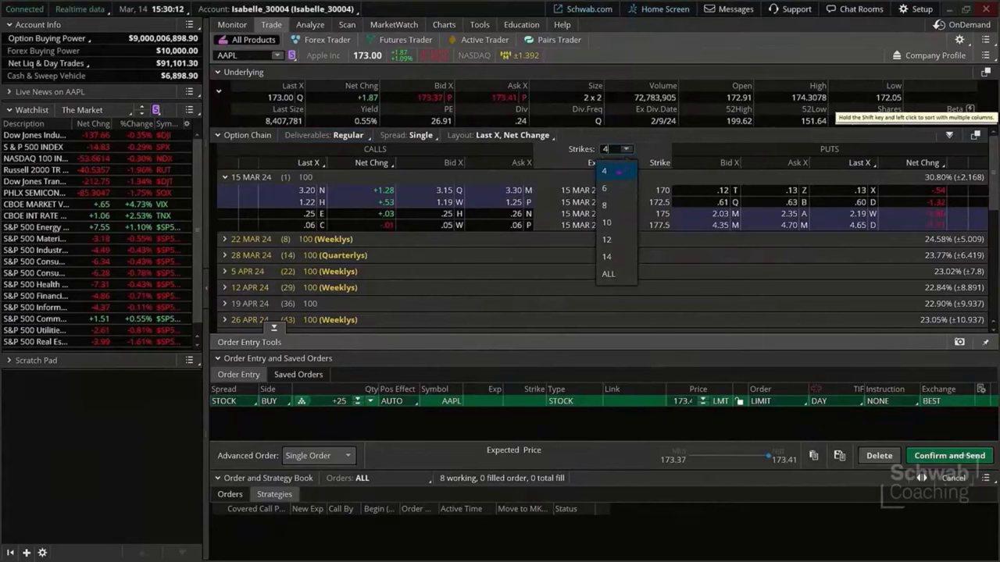
click(628, 223)
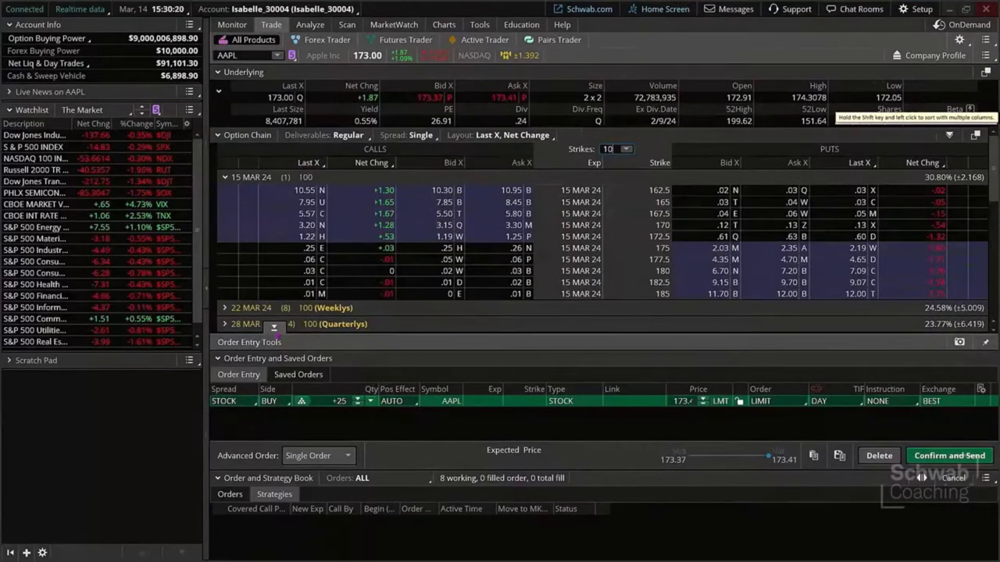
Step: Collapse the order entry area, restore it once, and collapse it again to give the option chain the full height
drag(274, 328, 274, 553)
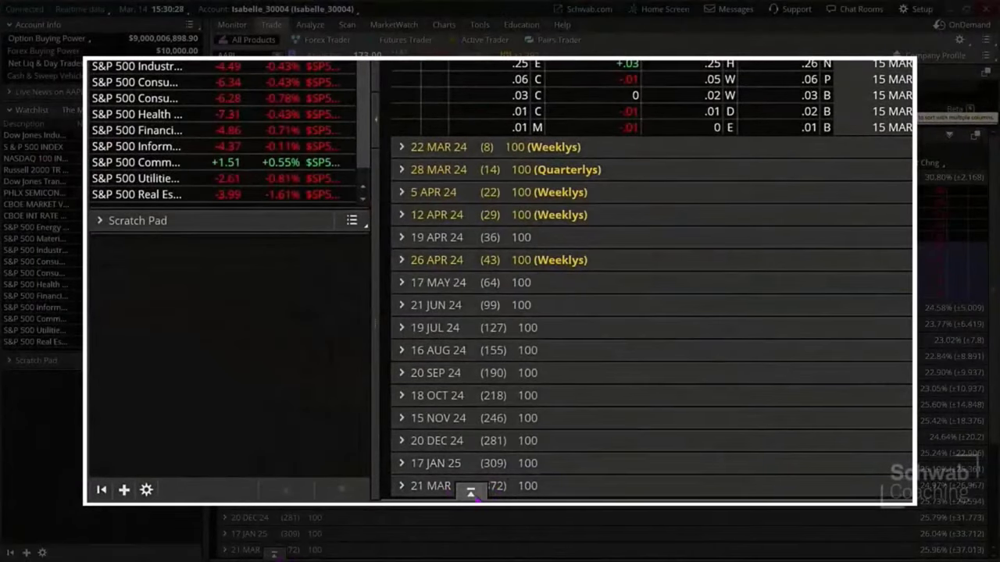
drag(471, 492, 471, 174)
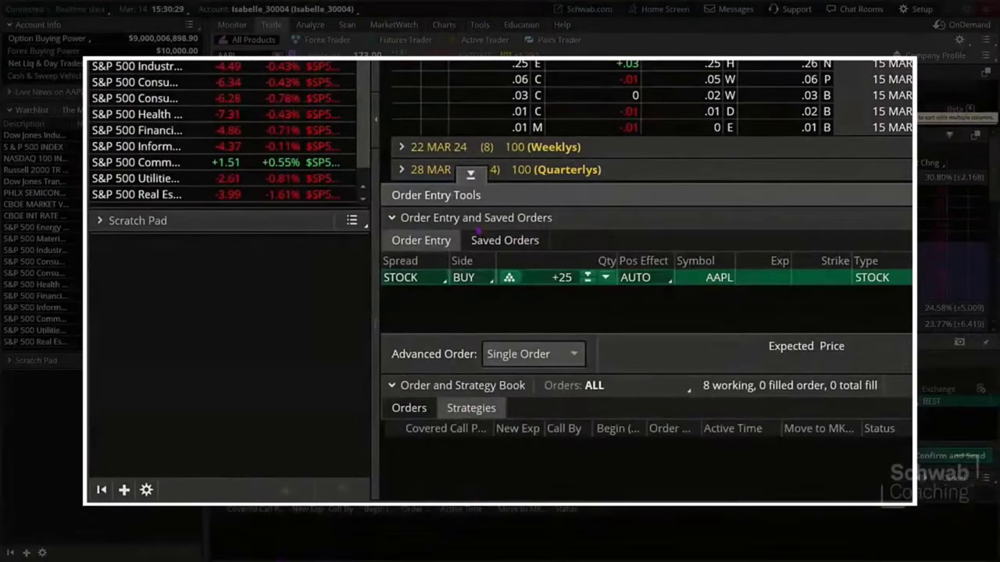
click(471, 173)
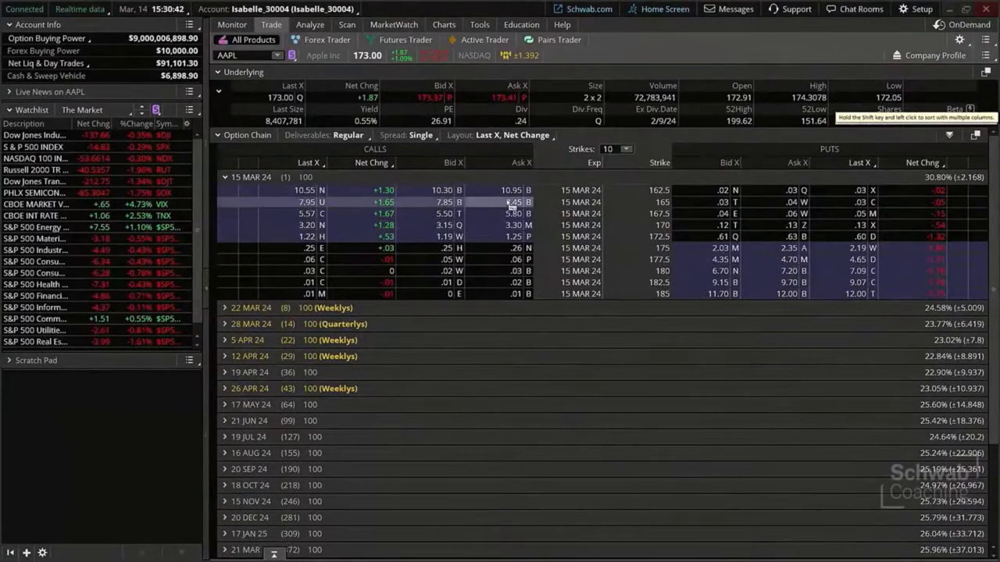
Step: Expand and collapse the 15 MAR 24 and 22 MAR 24 expirations to view their strikes, leaving 15 MAR 24 open
click(235, 177)
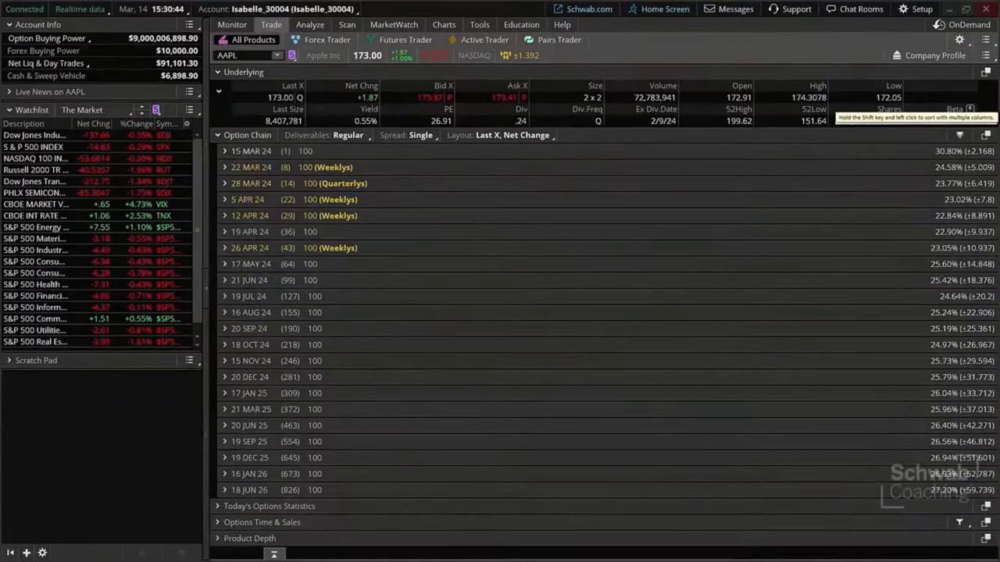
click(223, 153)
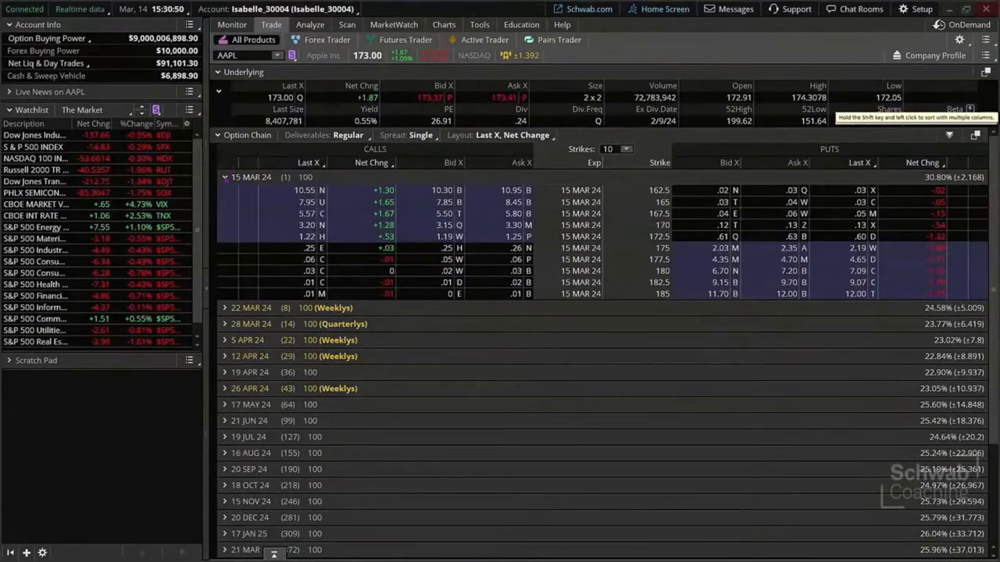
click(225, 177)
click(225, 193)
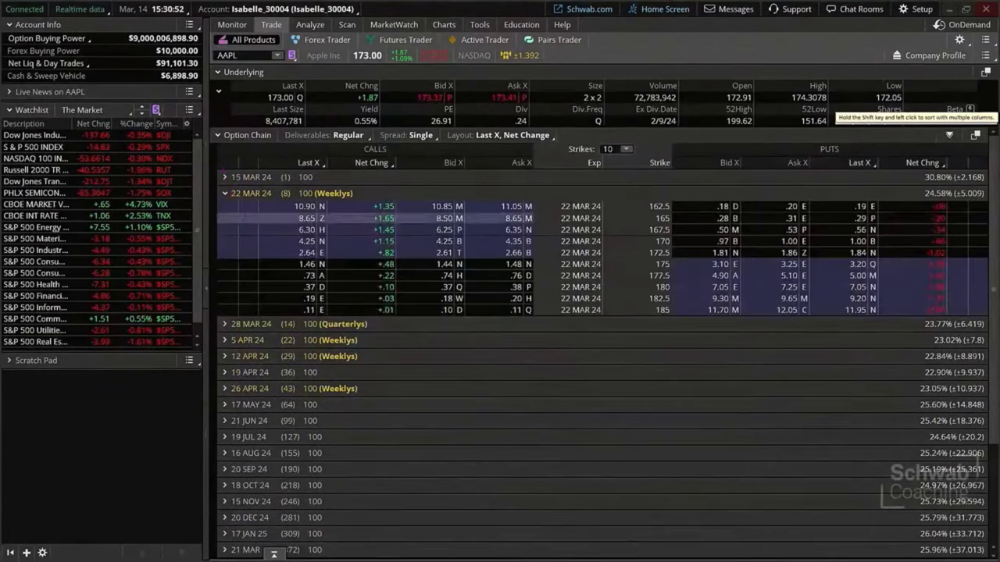
click(225, 193)
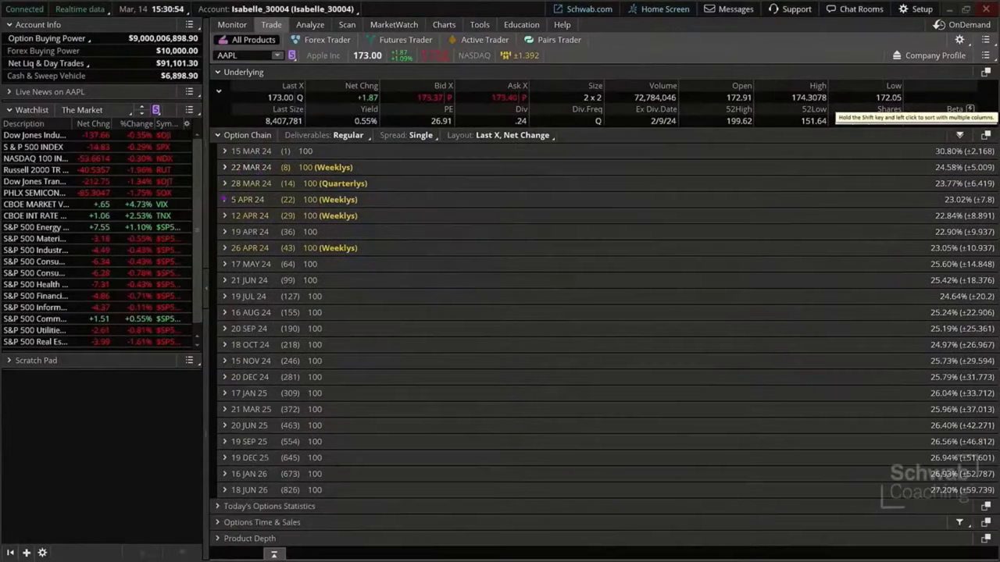
click(225, 178)
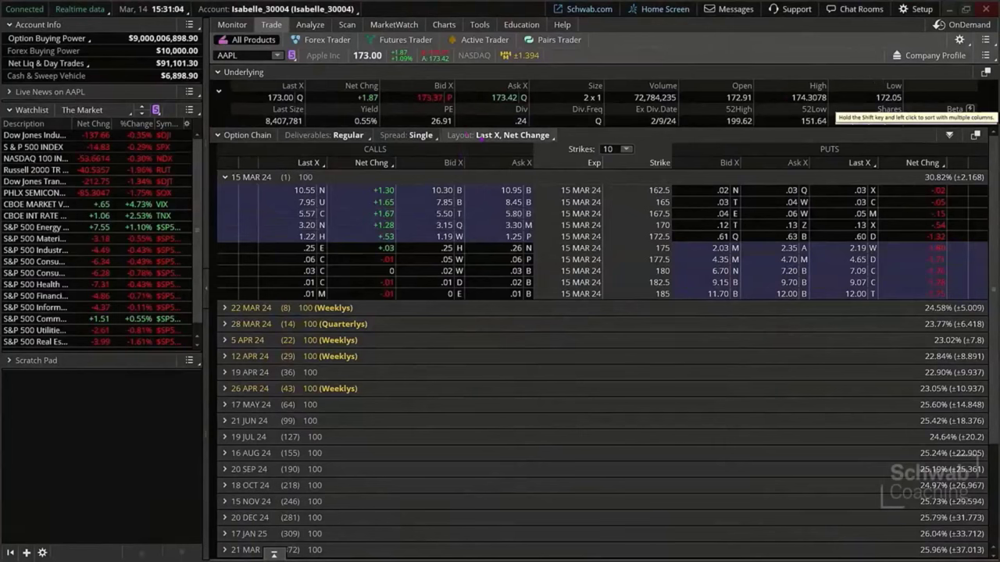
Step: Set the option chain layout to Theo Price, Mark and the theo price date to 03/15/2024
click(505, 135)
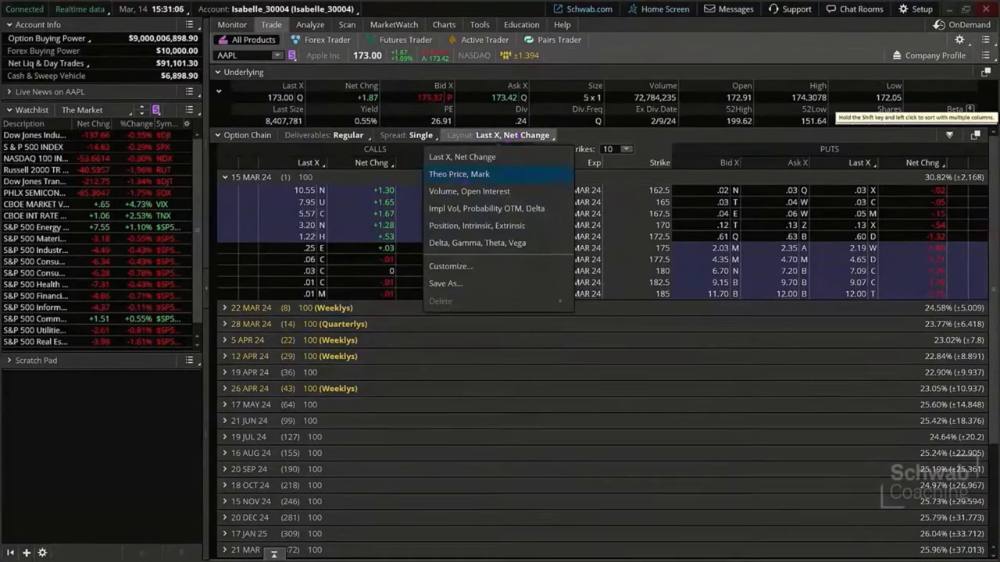
click(460, 174)
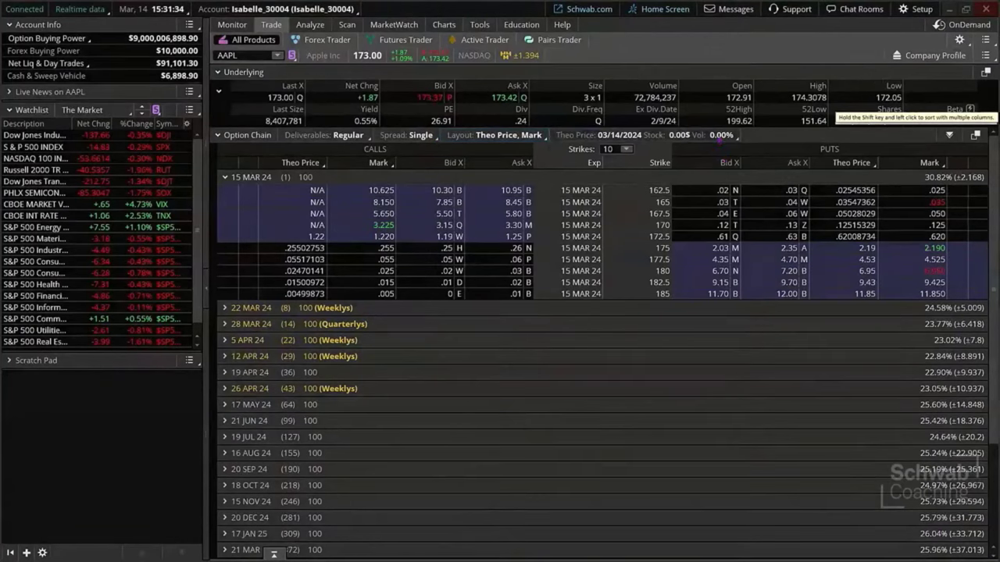
click(720, 137)
click(706, 174)
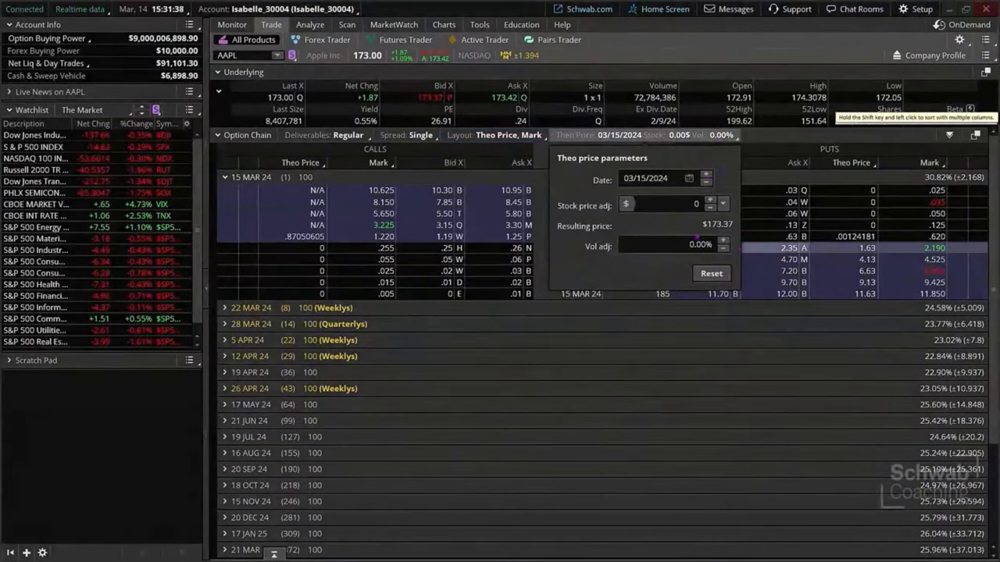
key(Escape)
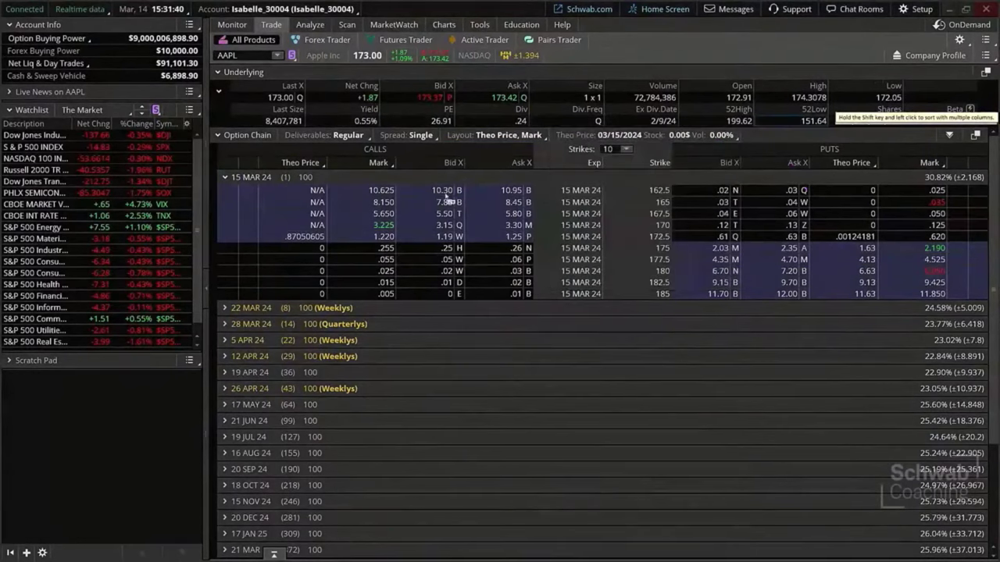
Step: Show the 22 MAR 24 expiration instead of 15 MAR 24 and set the theo stock price adjustment to -5 dollars
click(224, 177)
click(225, 167)
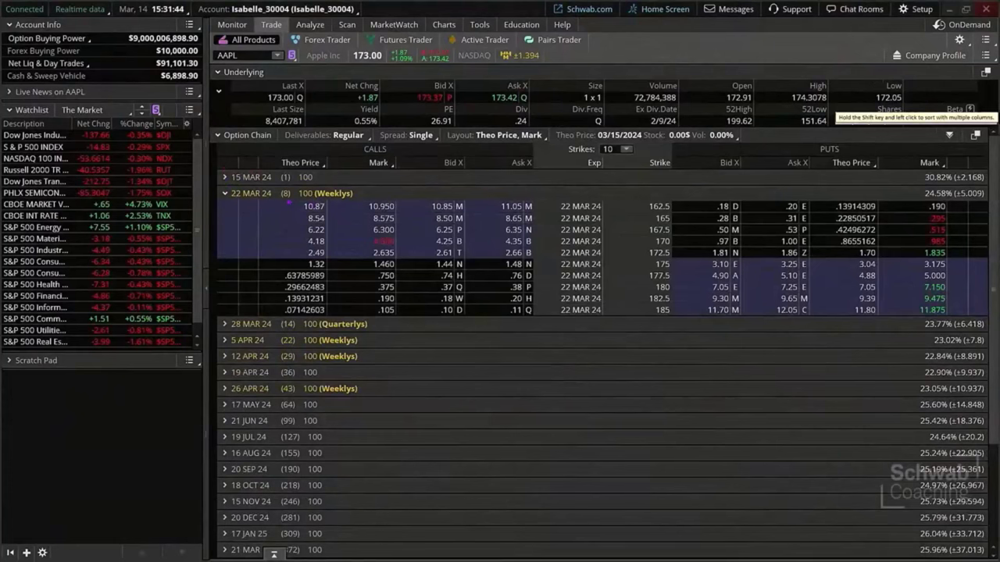
click(705, 135)
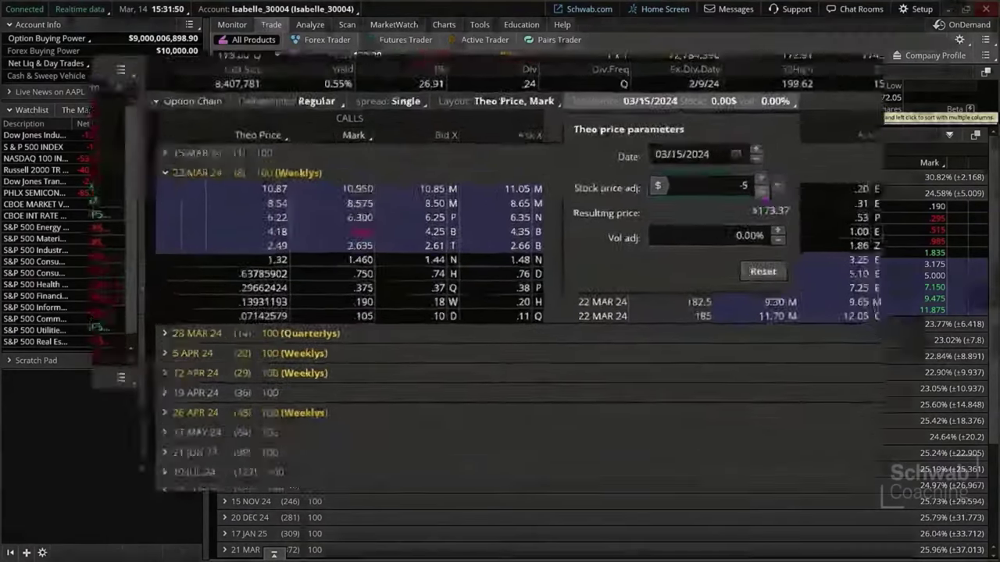
text(-5)
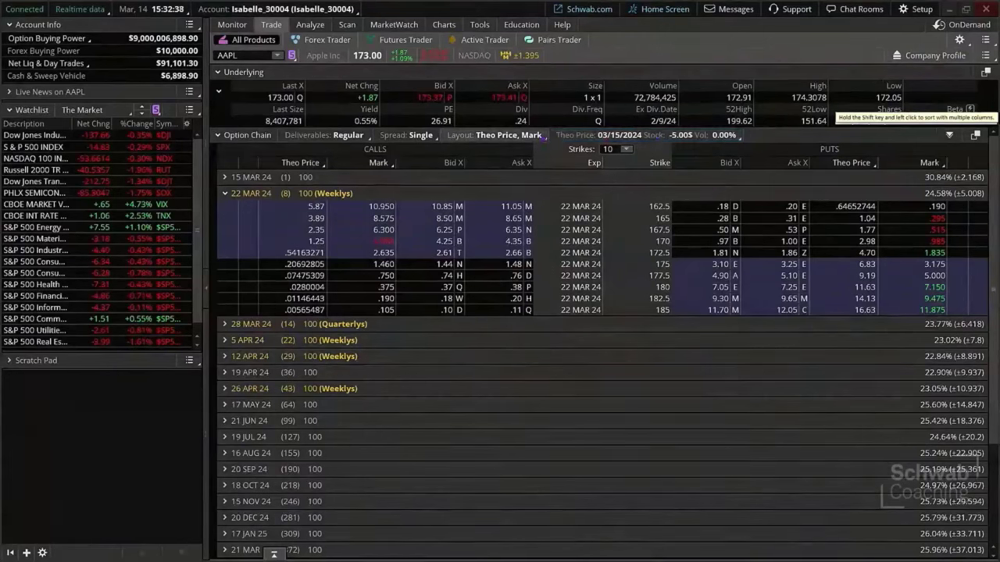
Step: Look at the option chain's layout choices without changing the layout, and collapse the 22 MAR 24 expiration
click(545, 137)
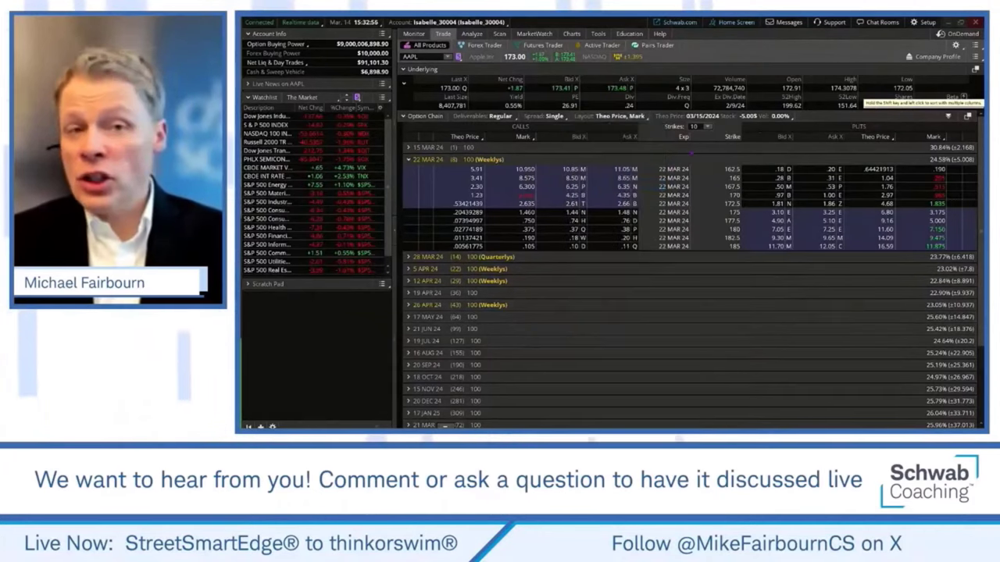
key(Escape)
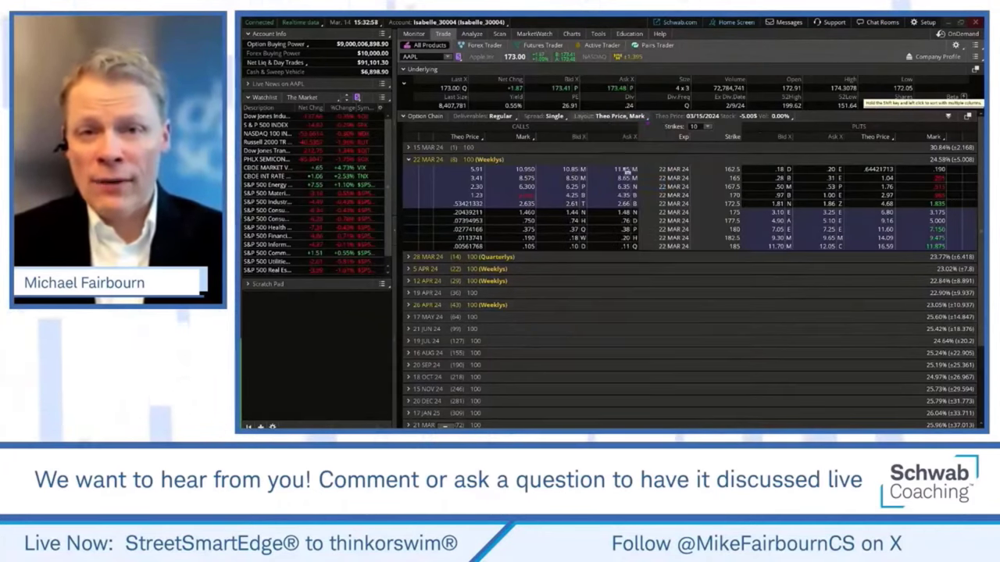
click(407, 159)
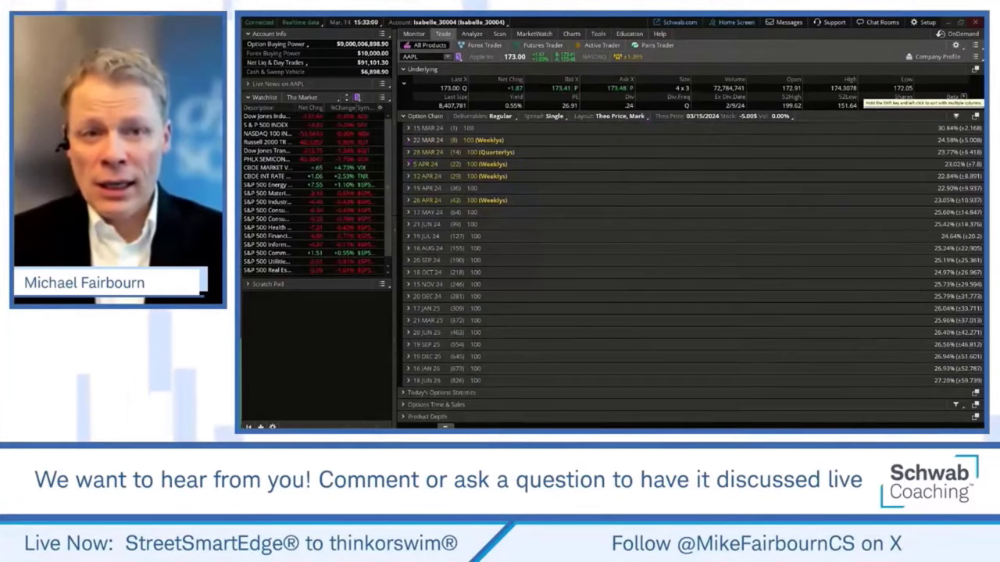
Step: From the 22 MAR 24 expiration, stage a buy order for one 172.5 call, replace it with a sell order, and view the order types
click(407, 140)
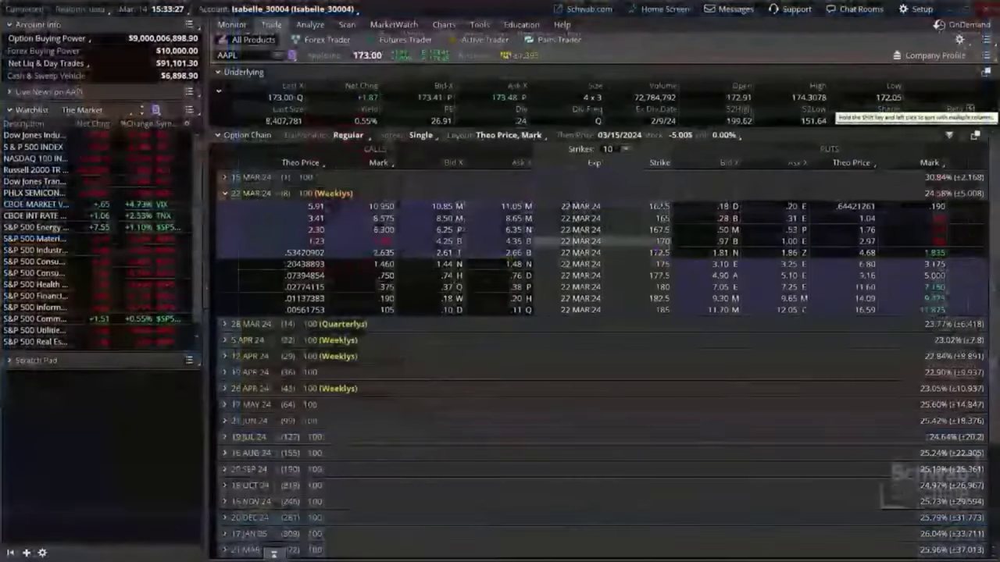
click(517, 255)
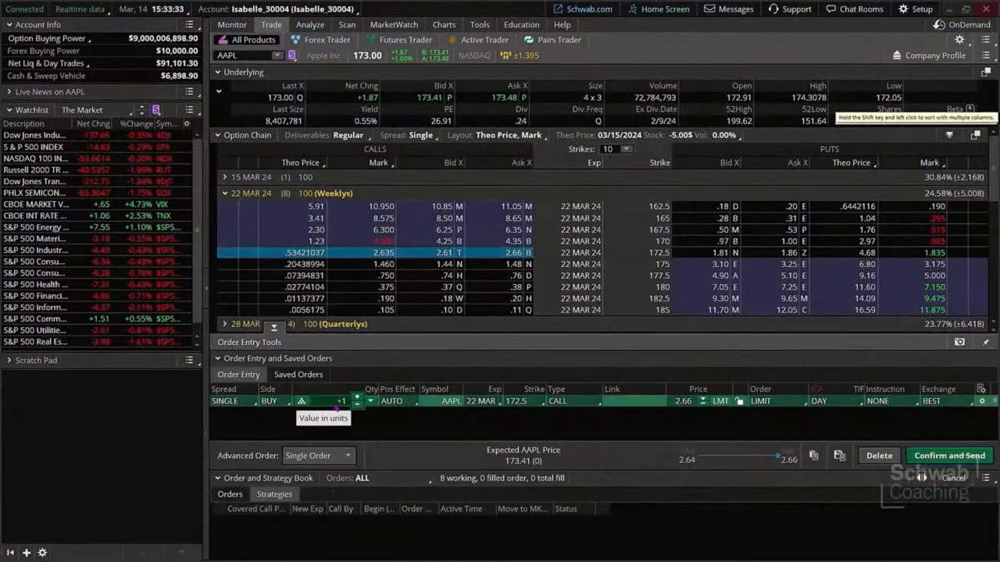
click(446, 252)
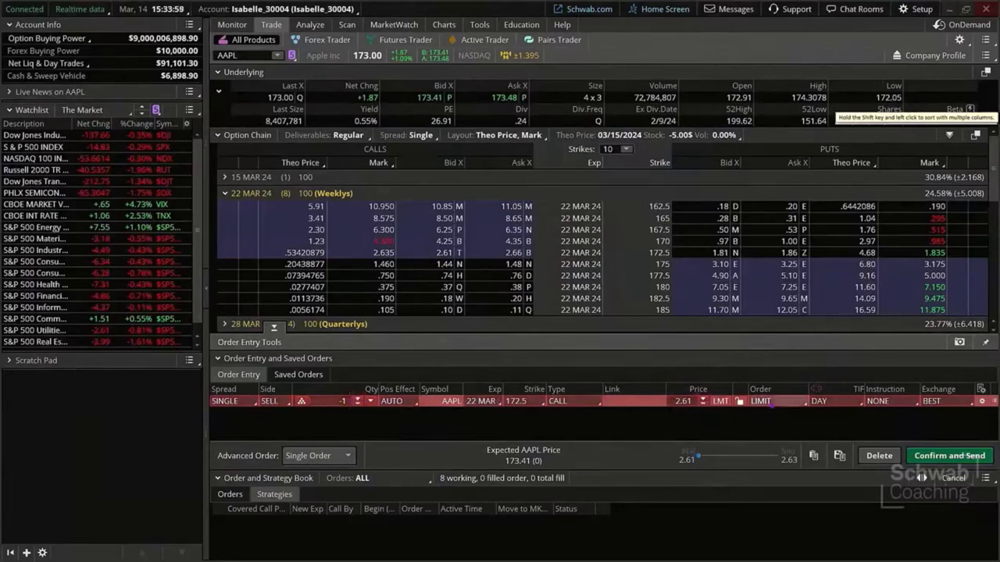
click(771, 404)
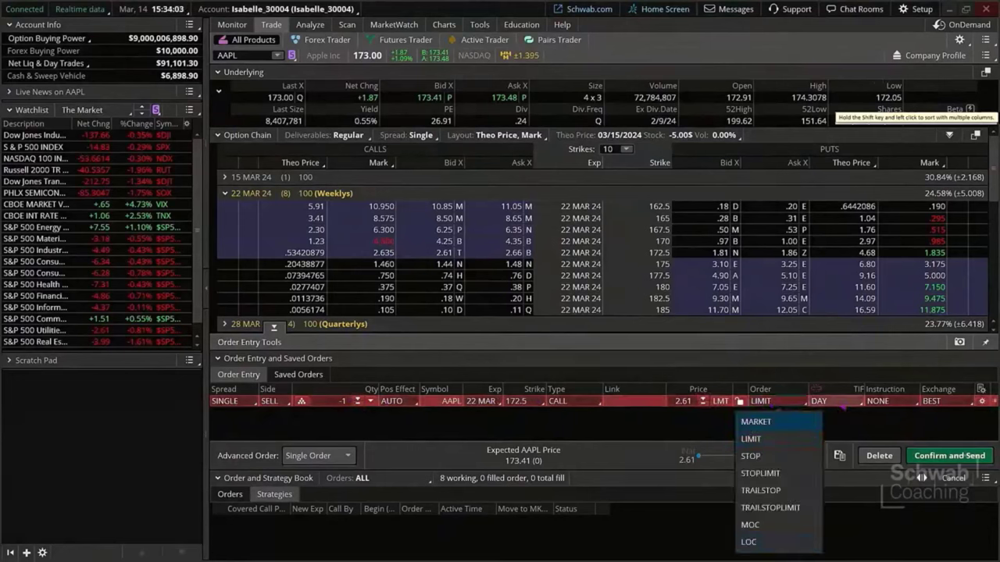
key(Escape)
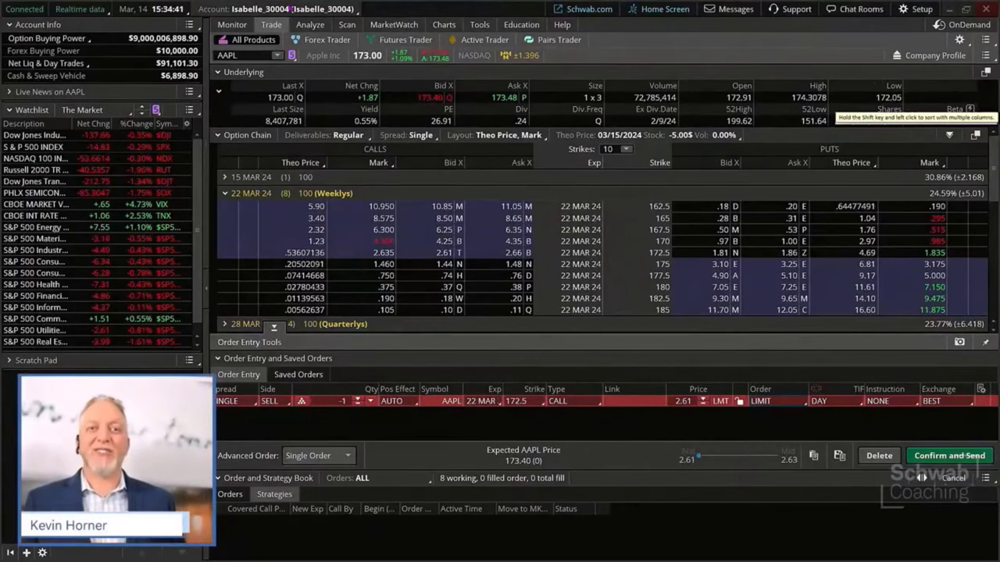
Step: From the AAPL daily chart, stage a custom buy order with an OCO bracket and adjust the order entry column widths
click(443, 24)
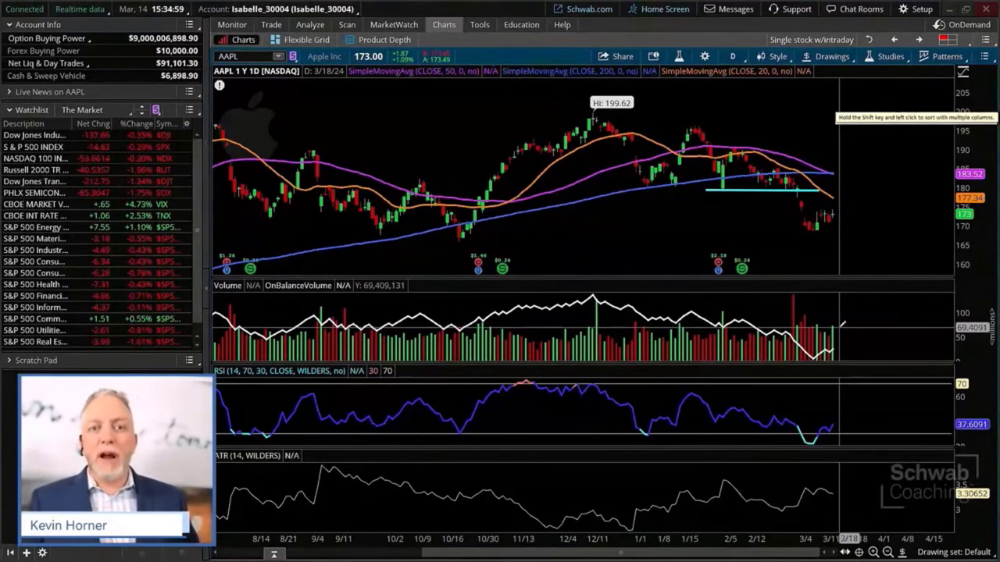
right_click(893, 246)
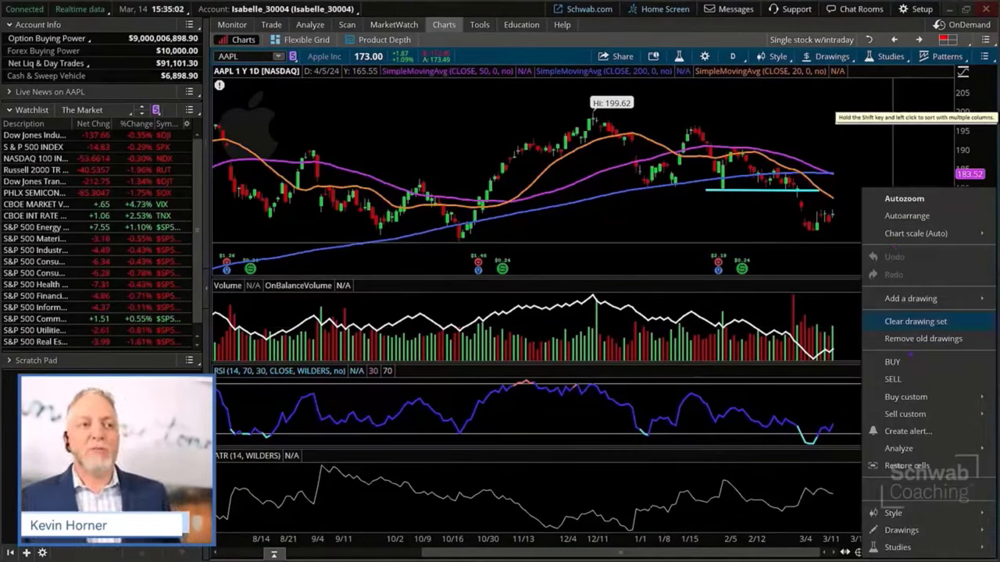
mouse_move(902, 406)
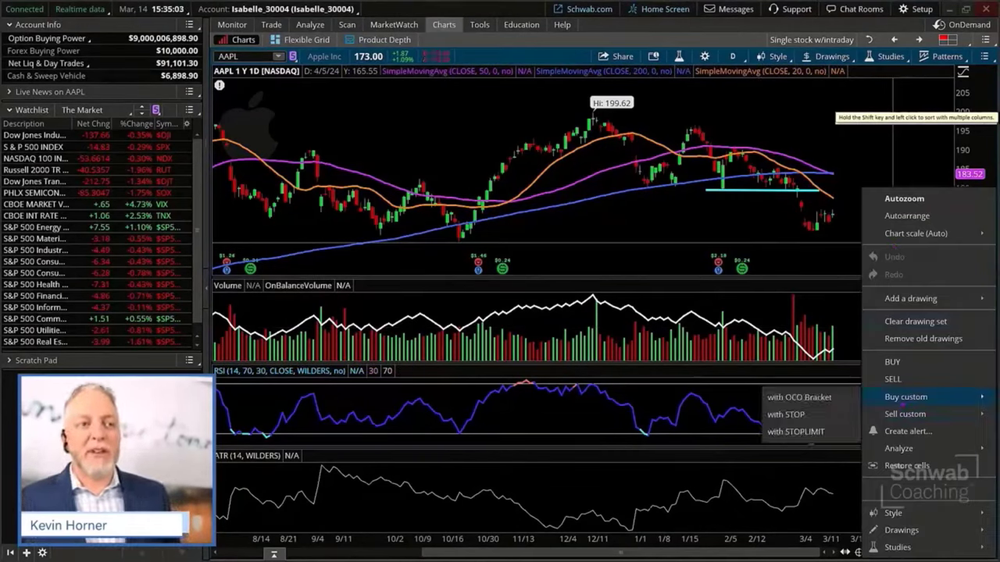
click(827, 397)
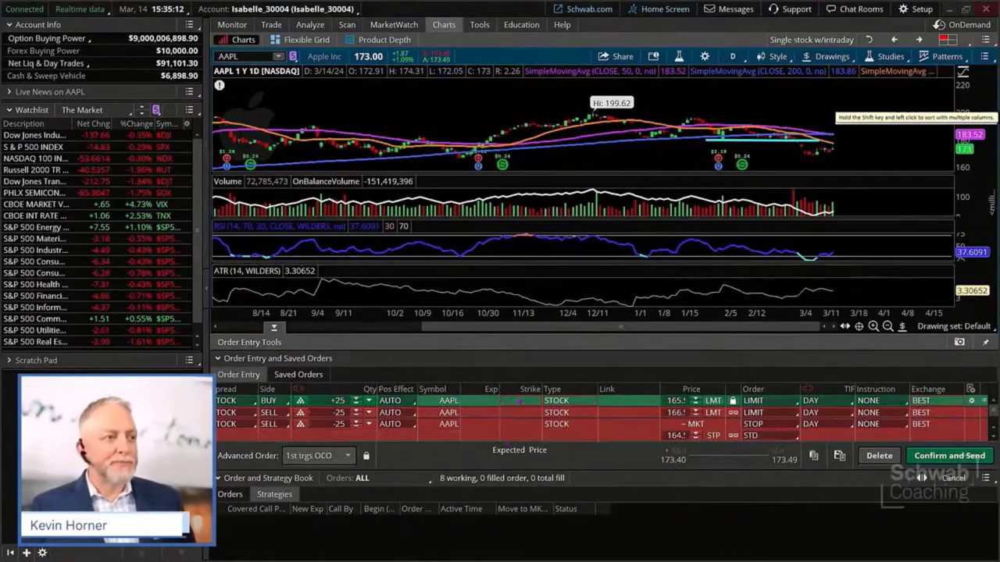
drag(500, 389, 488, 388)
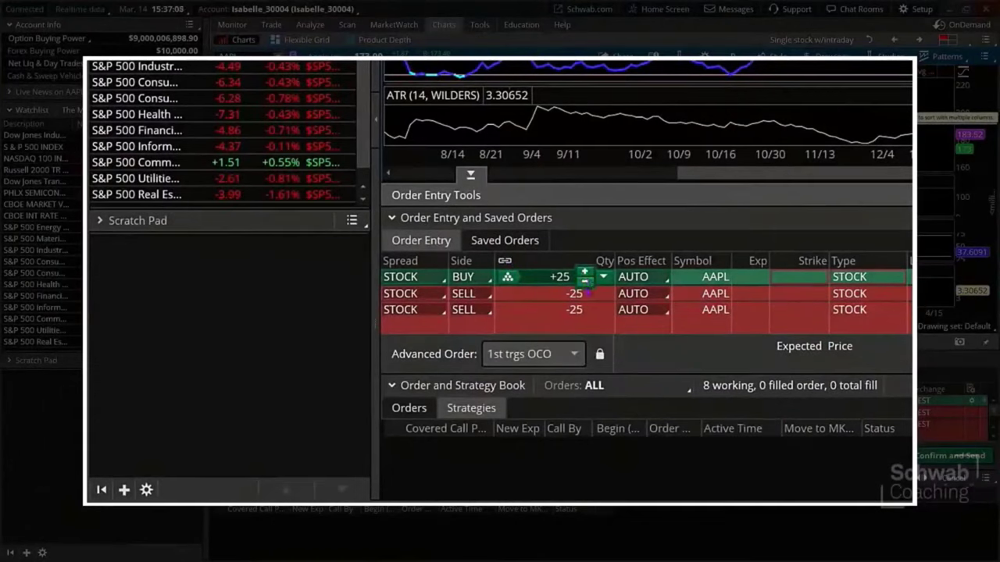
Step: Set the AAPL bracket order's quantity to 15 shares and its time in force to GTC
click(585, 282)
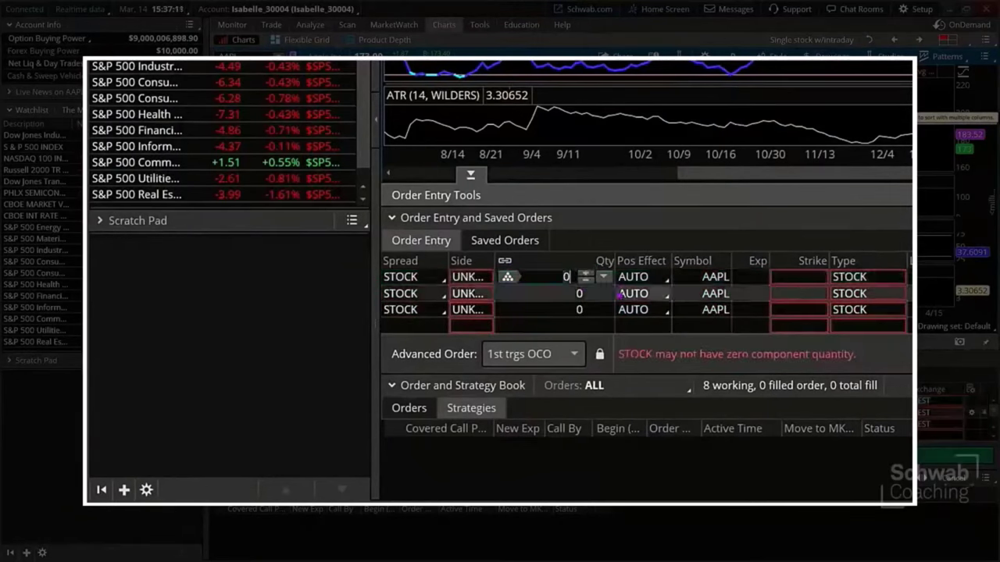
text(15)
key(Return)
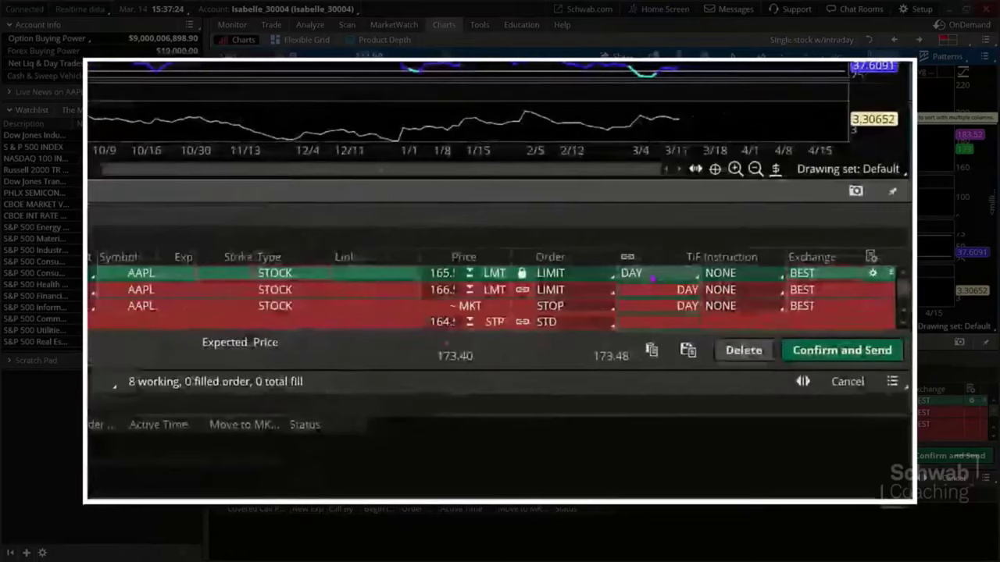
click(656, 273)
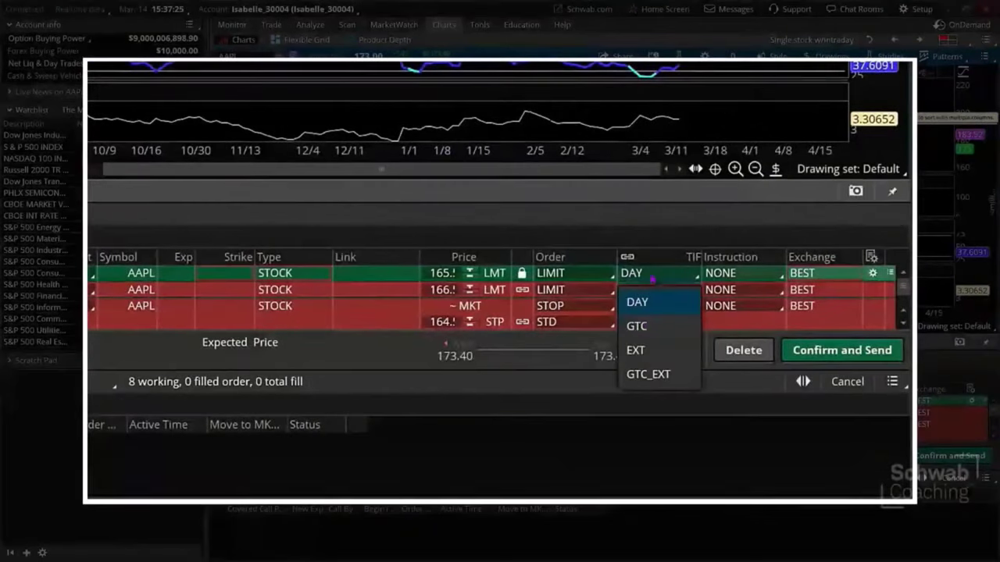
click(646, 325)
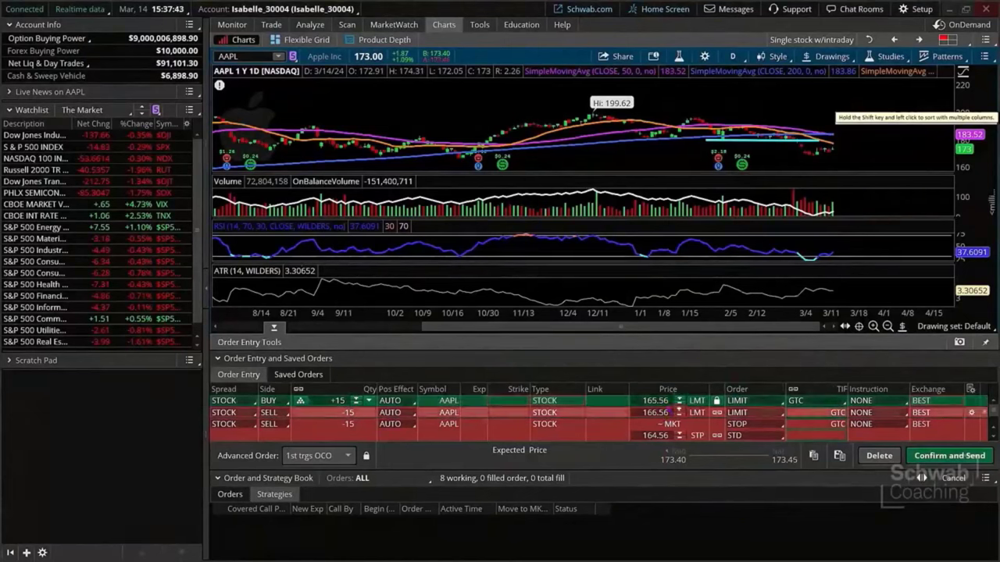
Step: Set the bracket's buy limit to 165.00, sell limit to 170.00 and stop to 163.50, and send the order
key(BackSpace)
key(BackSpace)
key(BackSpace)
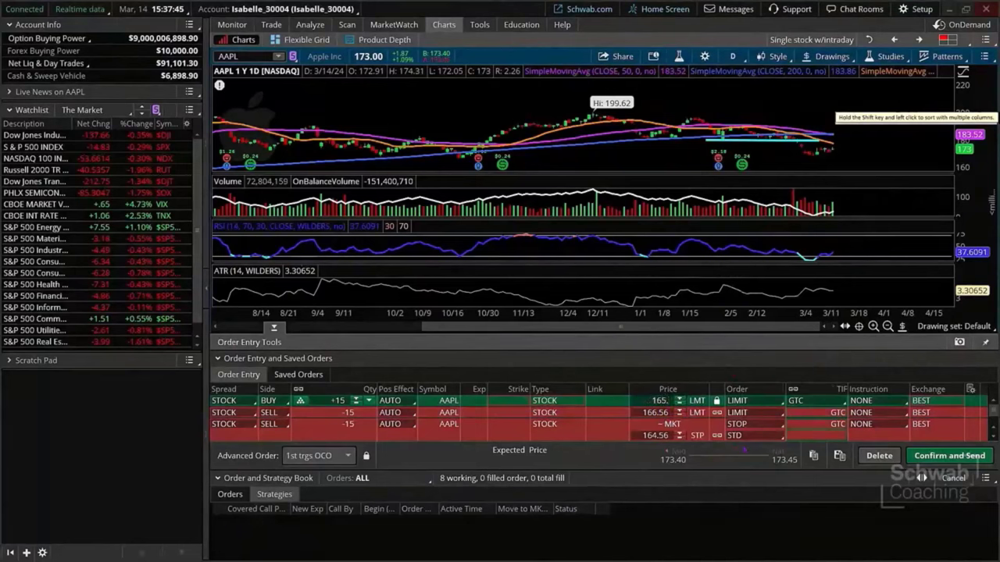
key(Return)
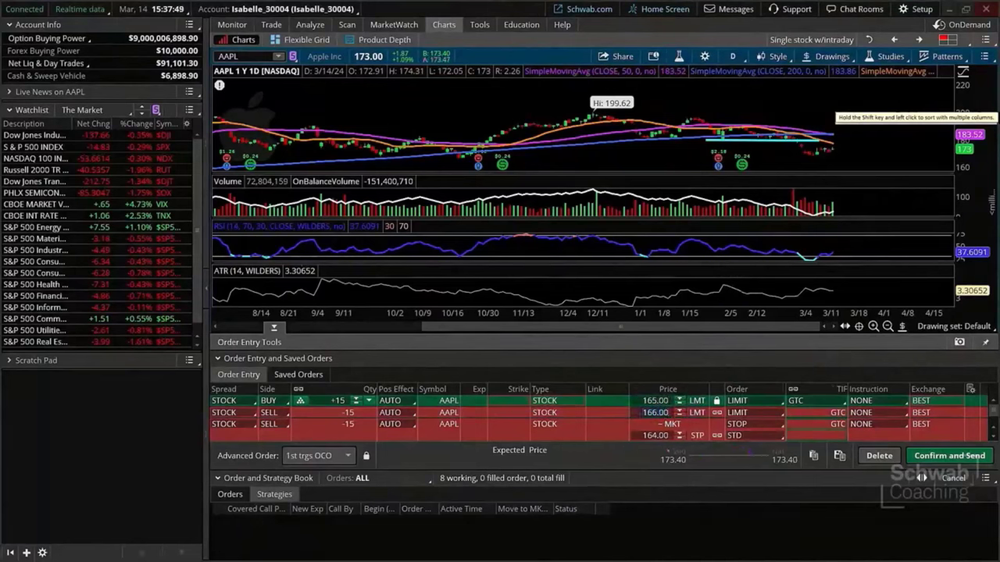
key(BackSpace)
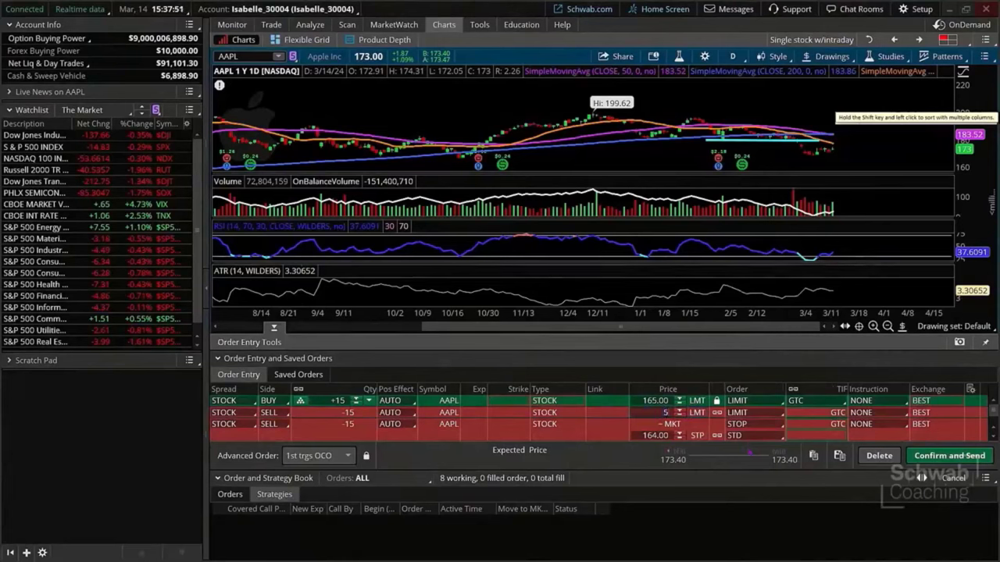
text(170)
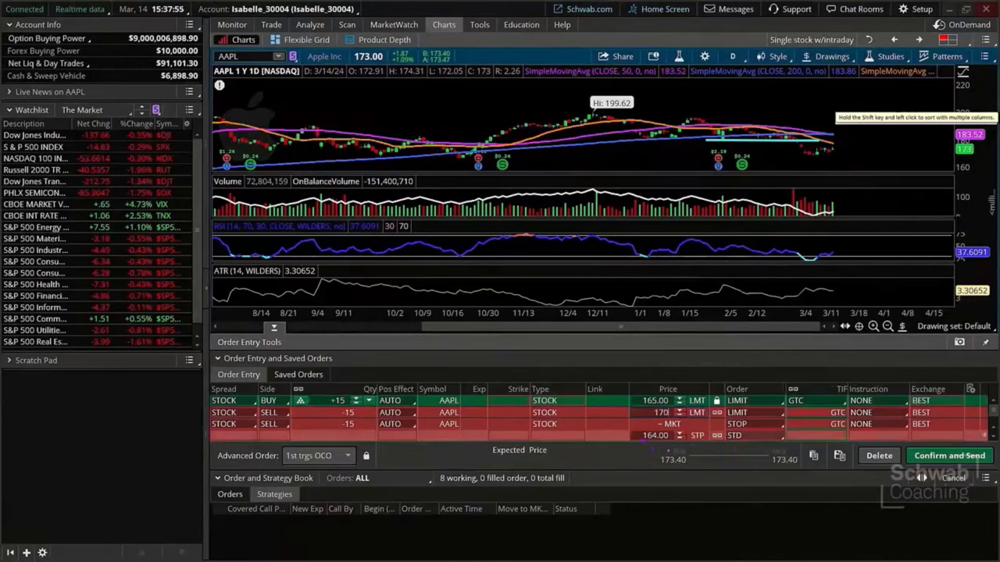
key(Tab)
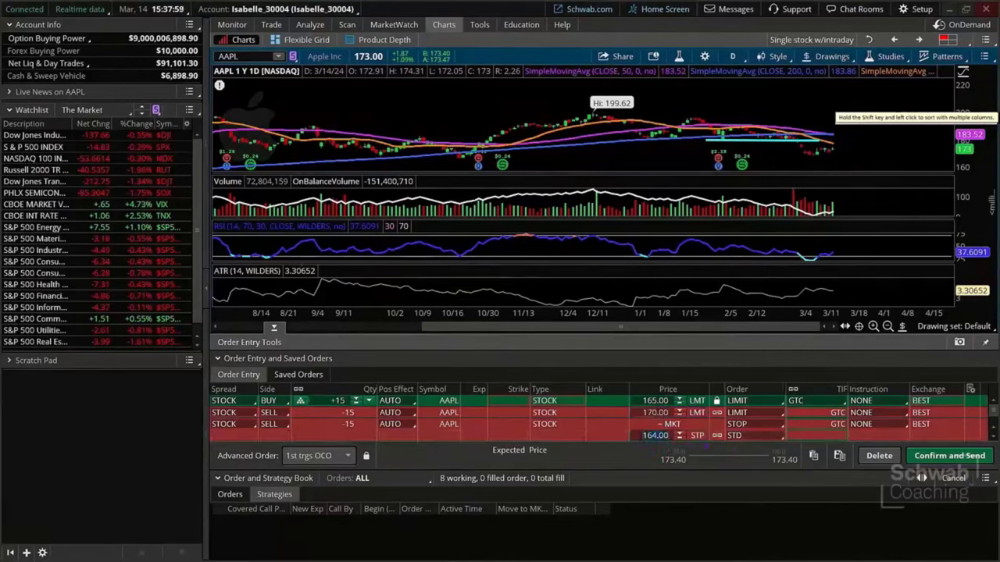
text(163.50)
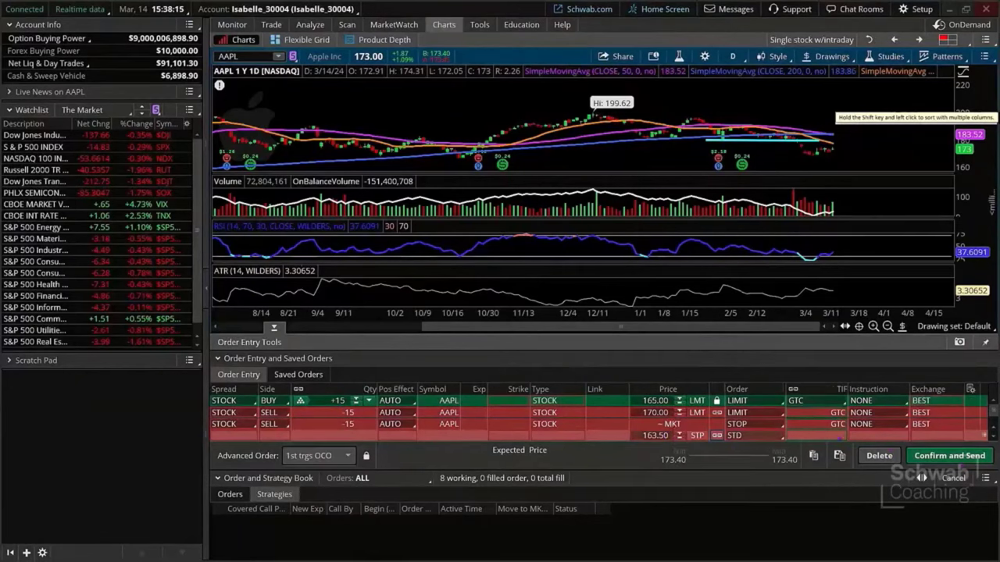
click(949, 455)
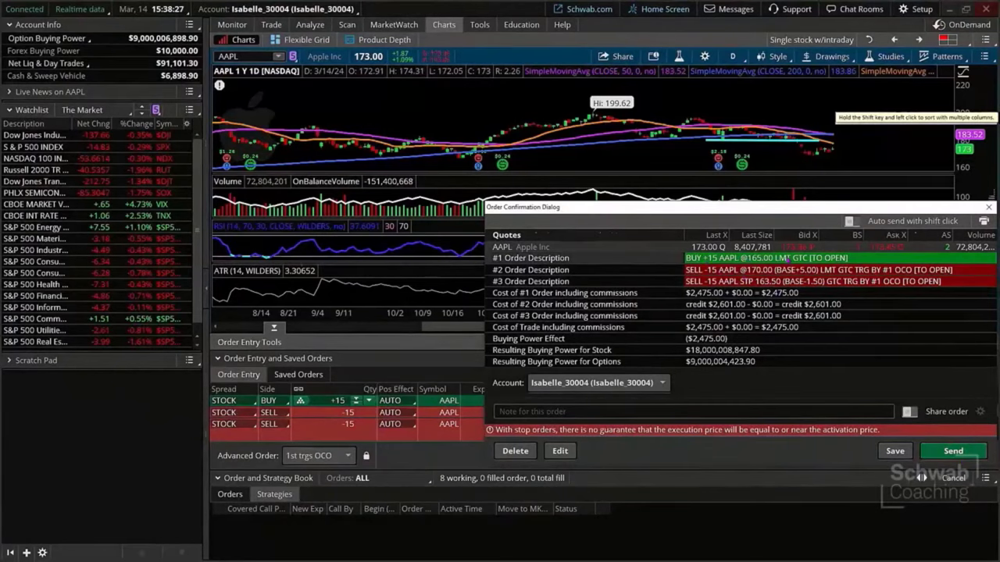
click(947, 451)
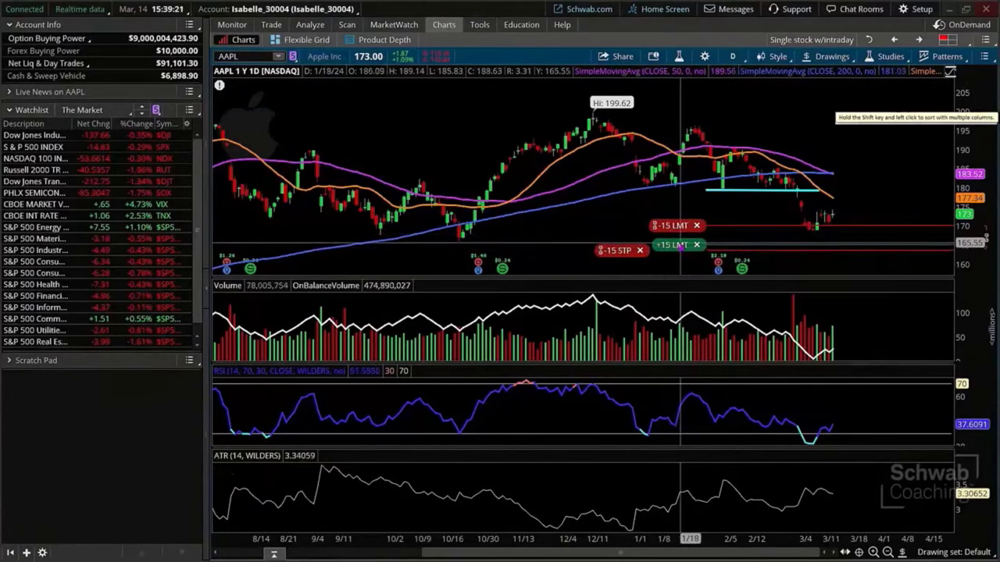
Step: Move the working +15 AAPL buy limit on the chart to 163.51 and send the replacement order
drag(680, 245, 680, 253)
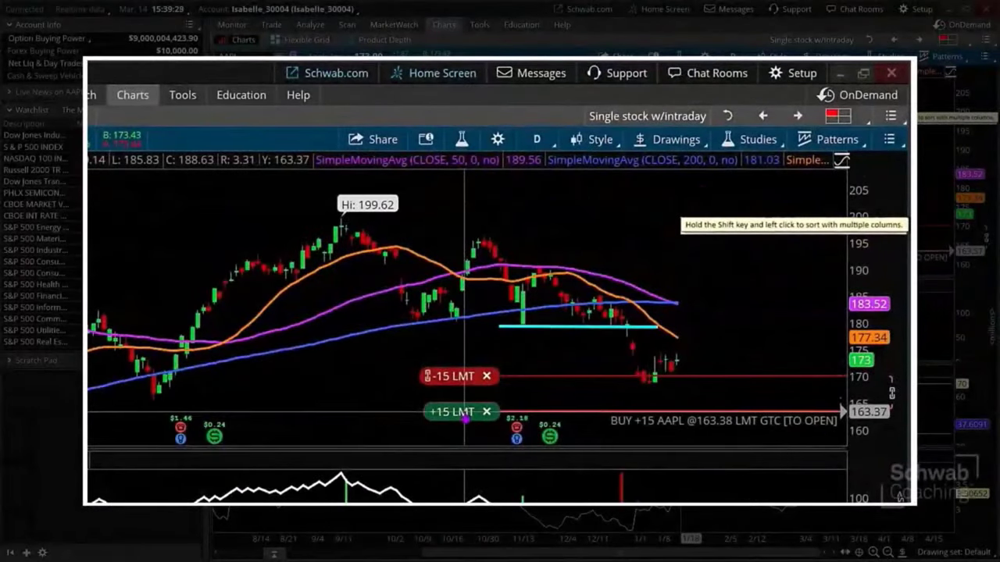
drag(465, 420, 467, 416)
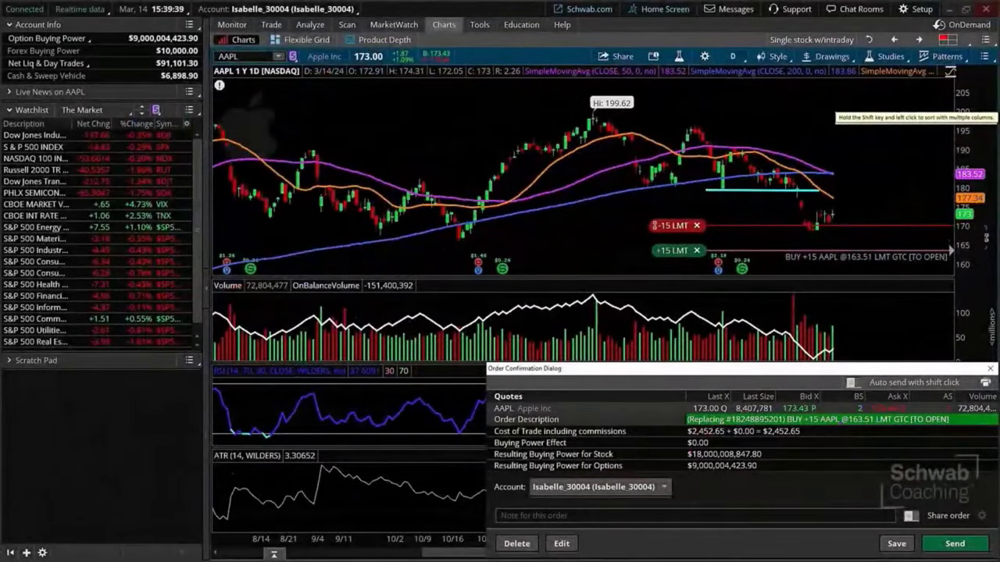
click(947, 544)
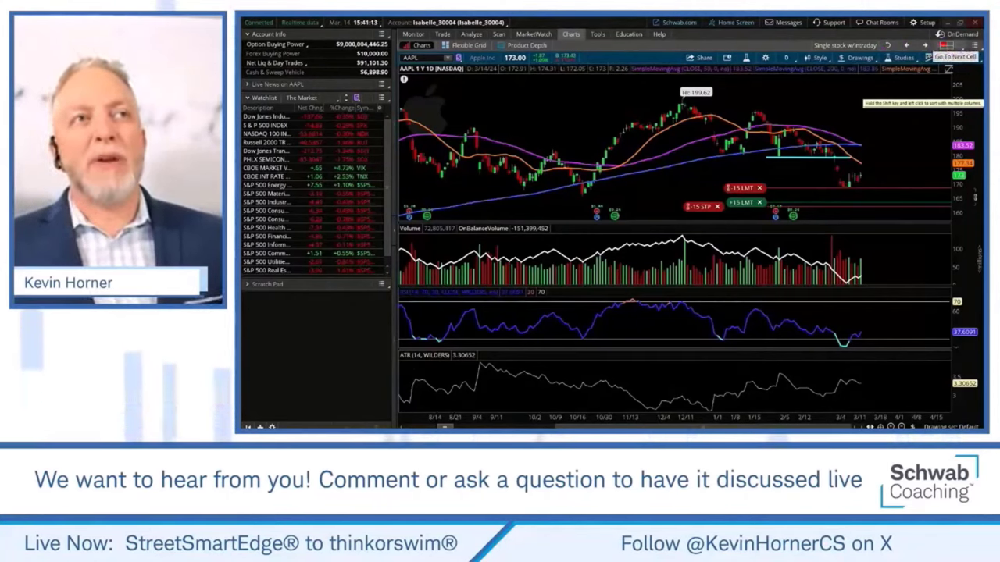
Step: Step through the cells of the single-stock chart grid and load the SPX & Sectors grid
click(946, 45)
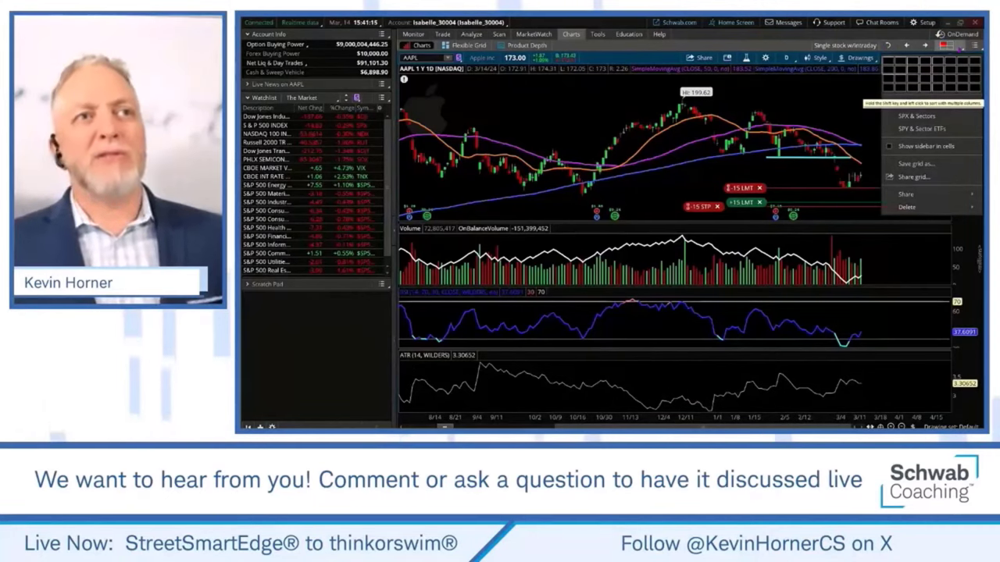
key(Escape)
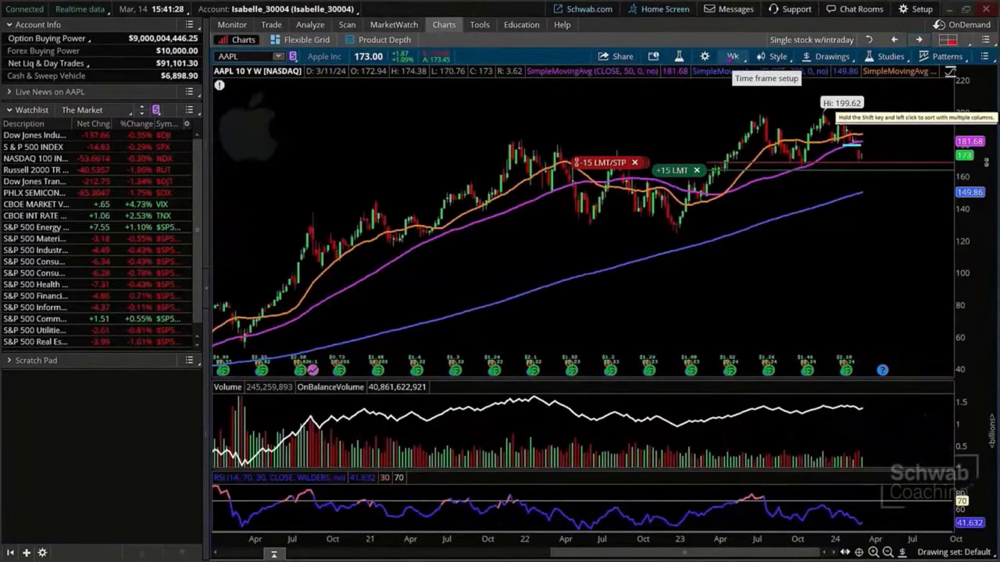
click(918, 40)
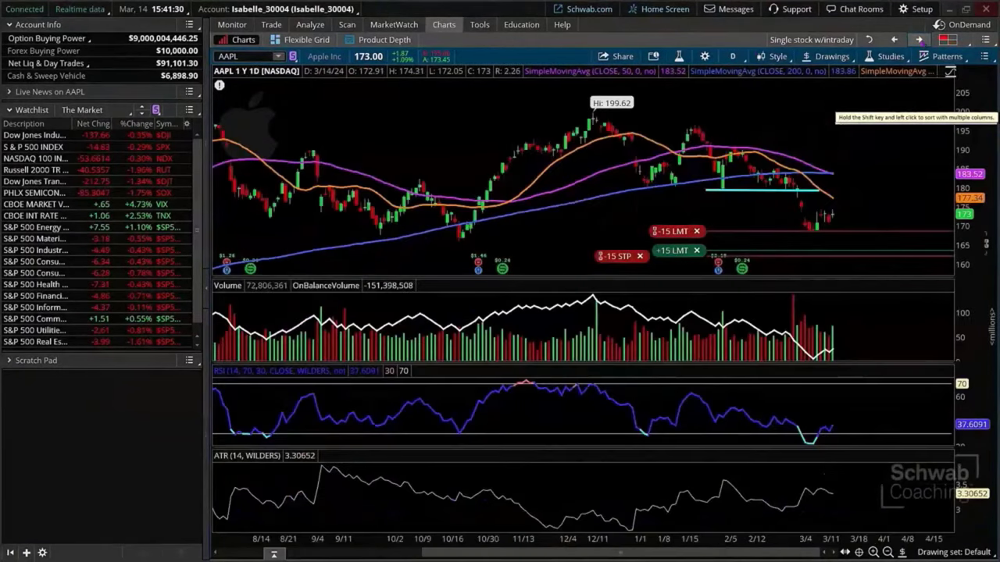
click(948, 39)
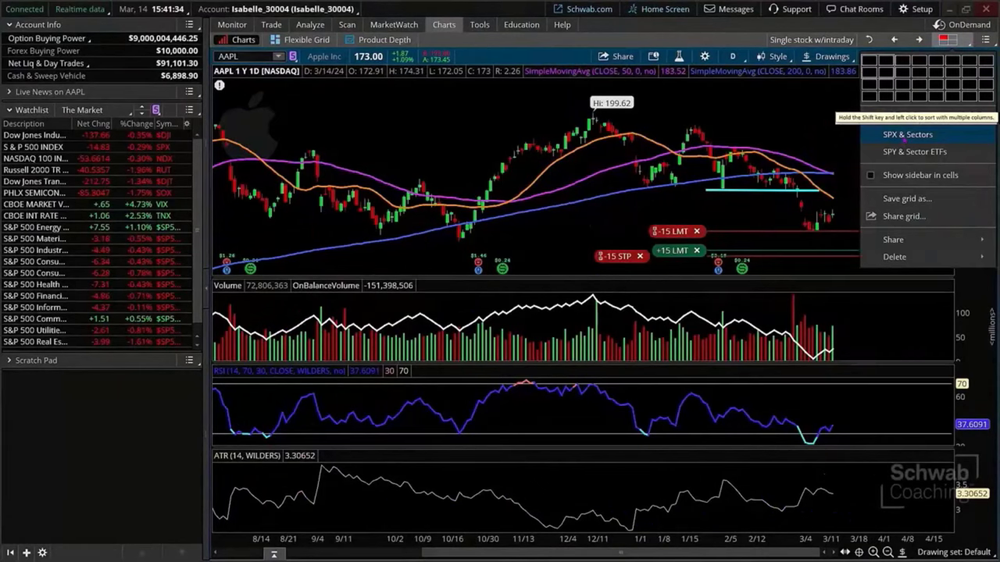
click(904, 141)
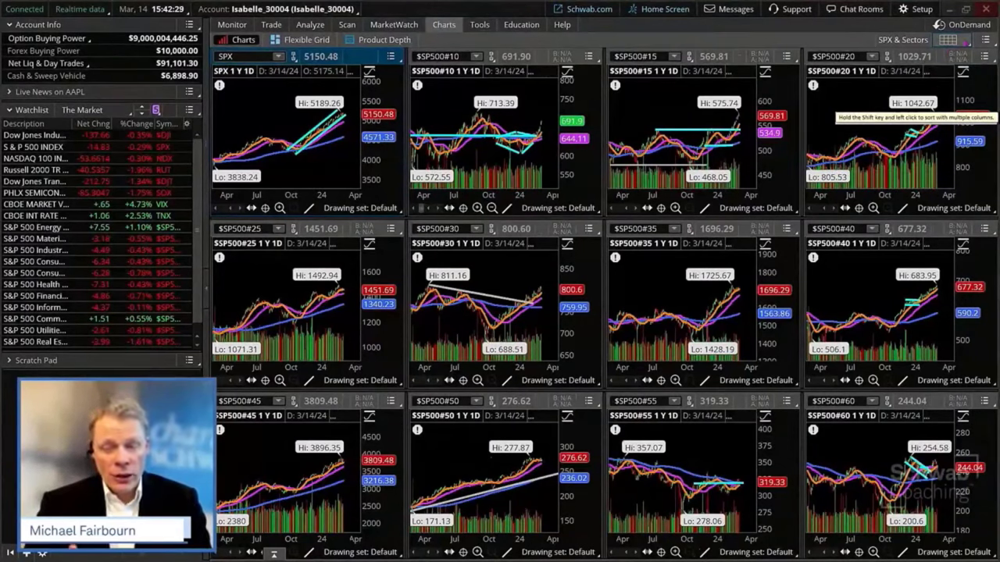
Step: View the chart grid size choices, and with the SPX cell maximized, step through the sector charts to $SP500#25
click(967, 43)
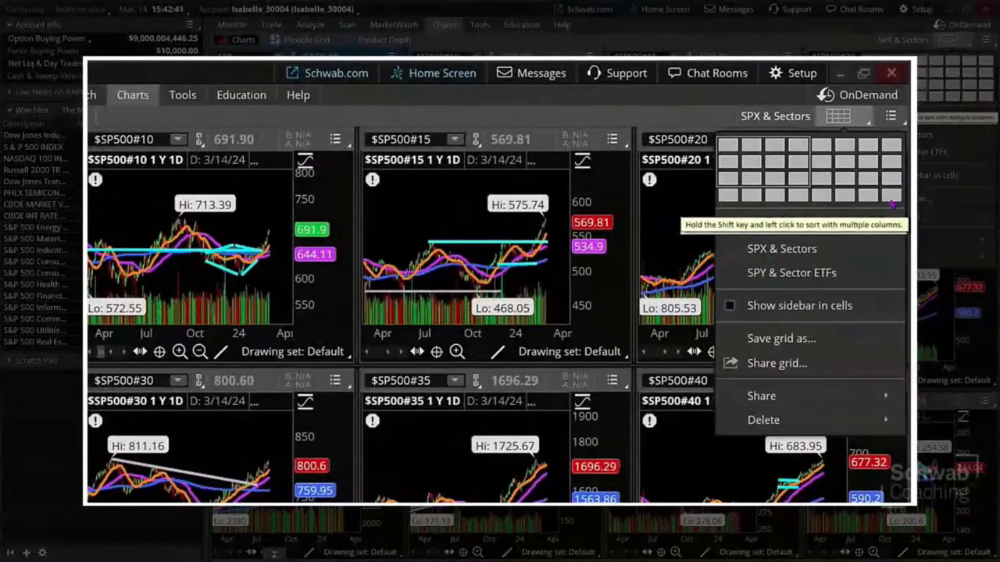
click(640, 116)
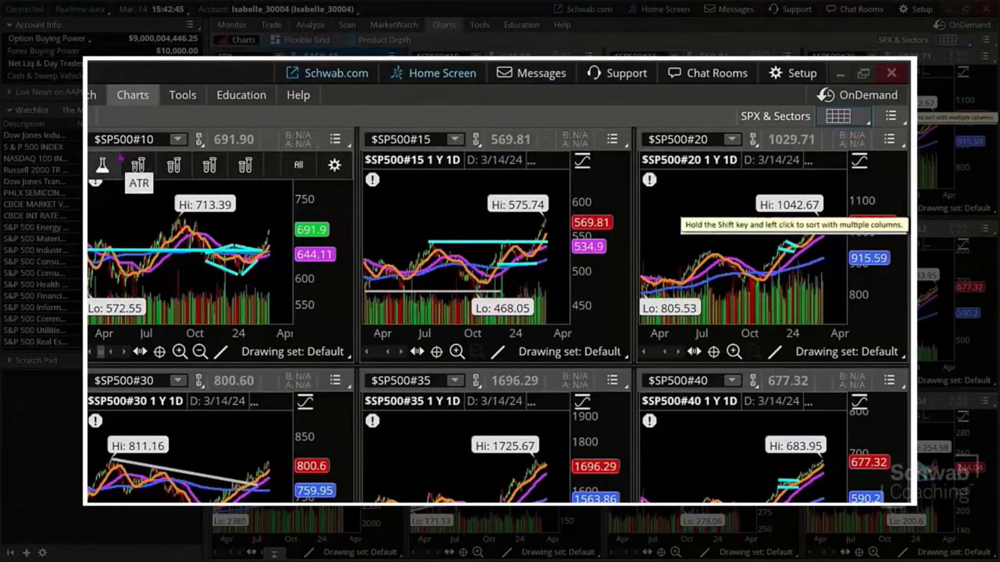
mouse_move(102, 164)
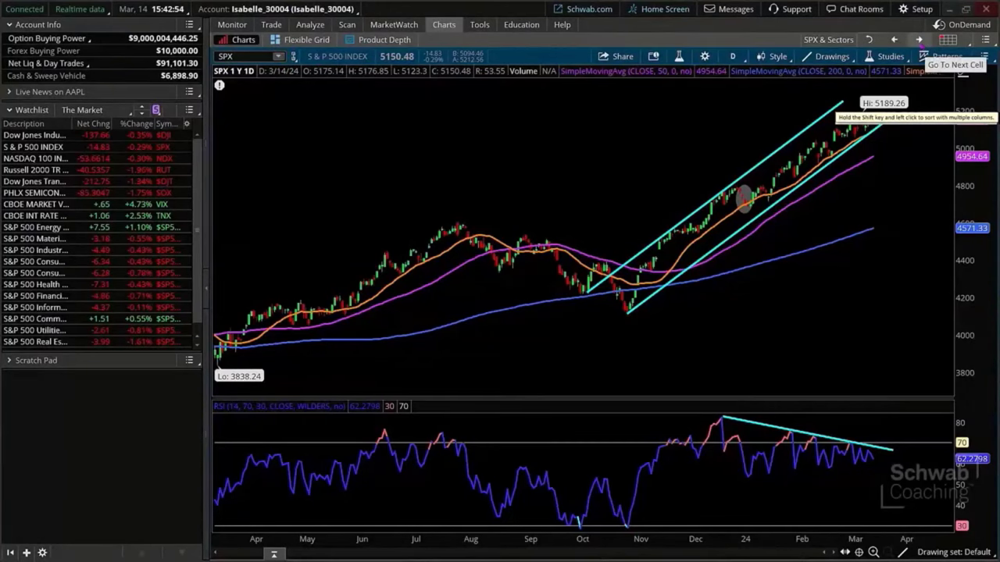
click(919, 39)
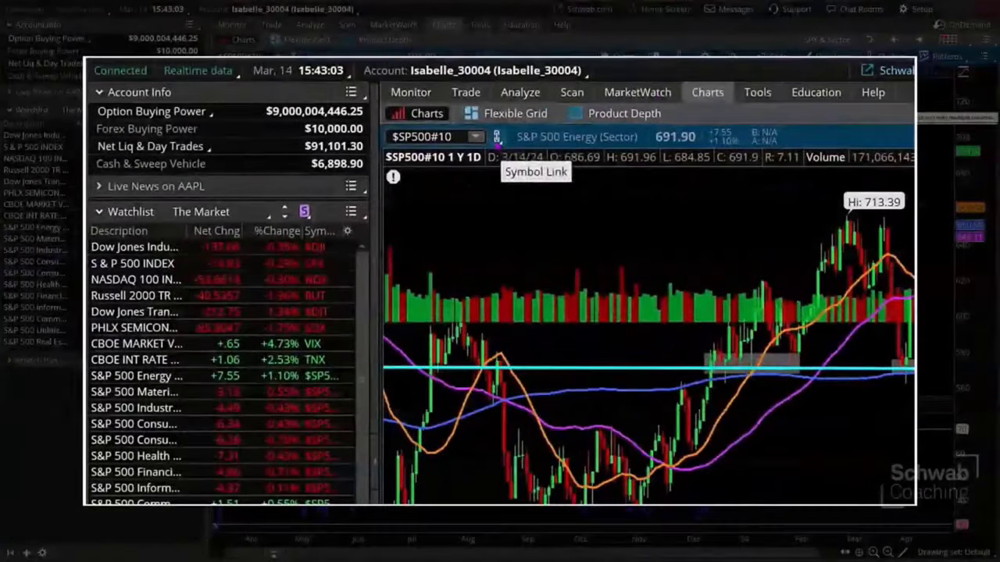
key(Down)
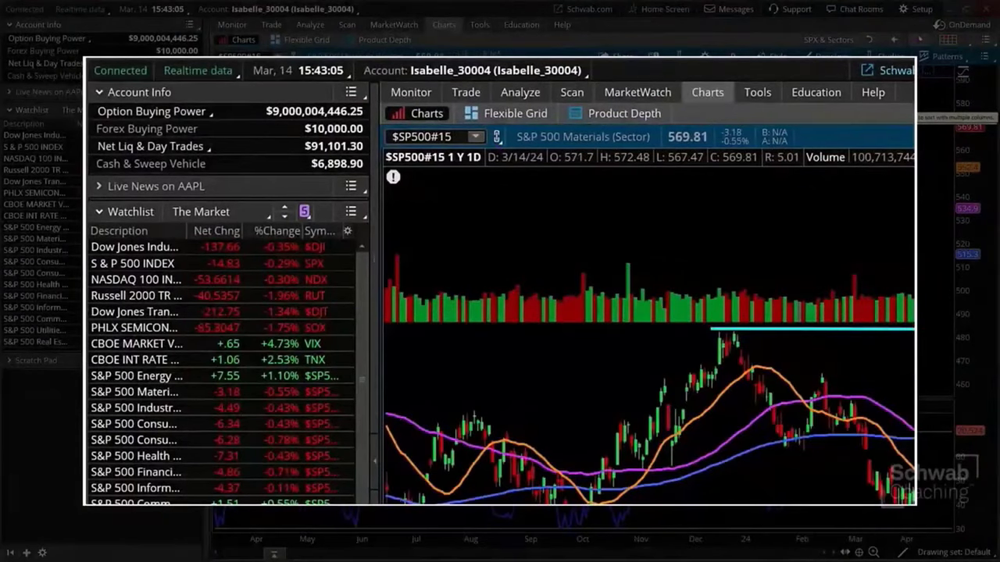
key(Down)
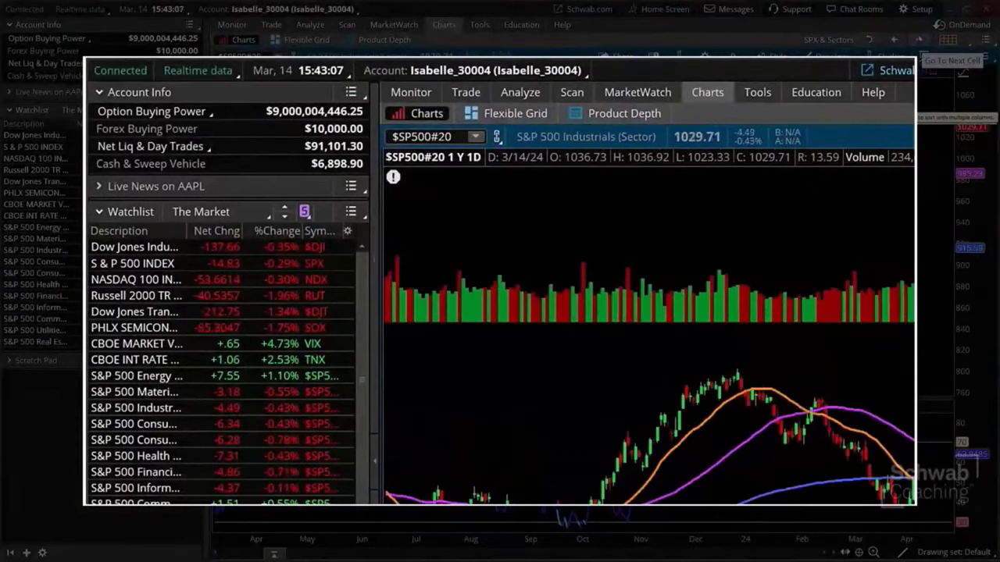
key(Down)
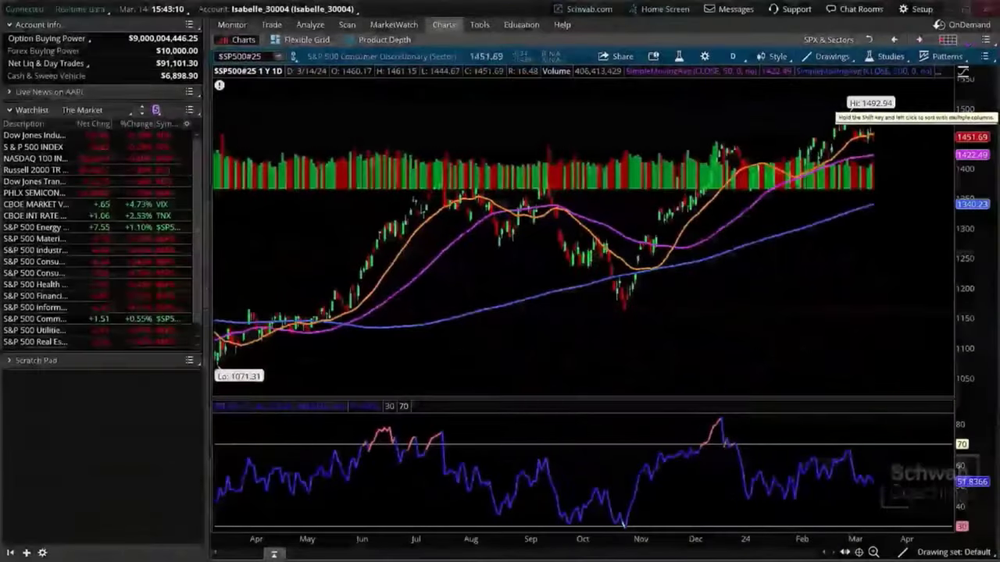
Step: Load the saved Single stock w/intraday chart grid
click(947, 39)
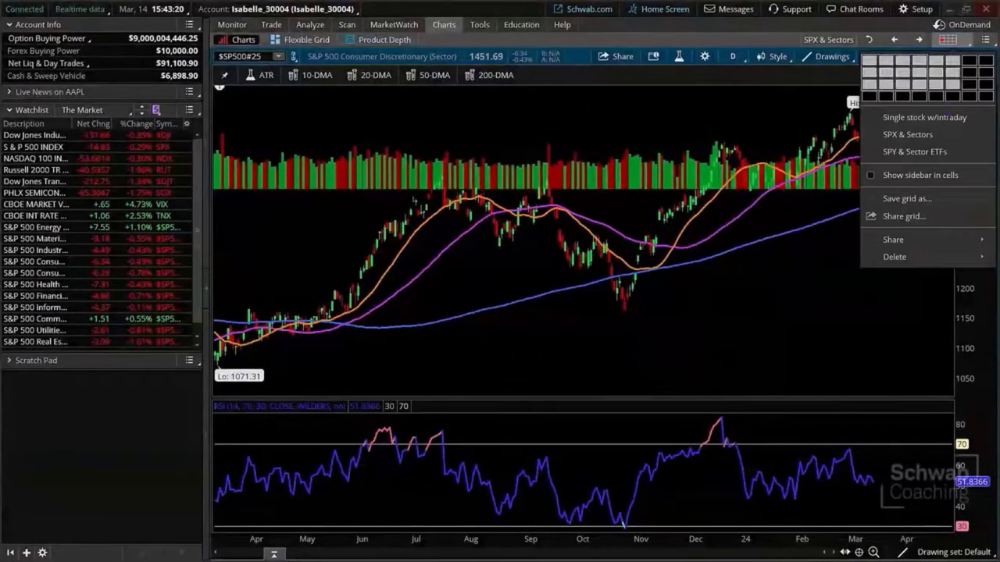
click(903, 123)
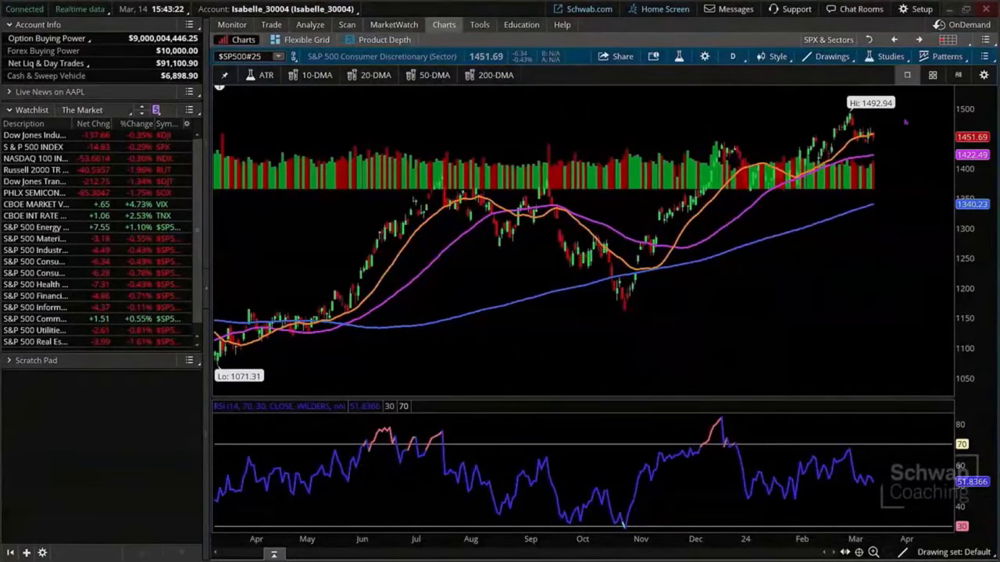